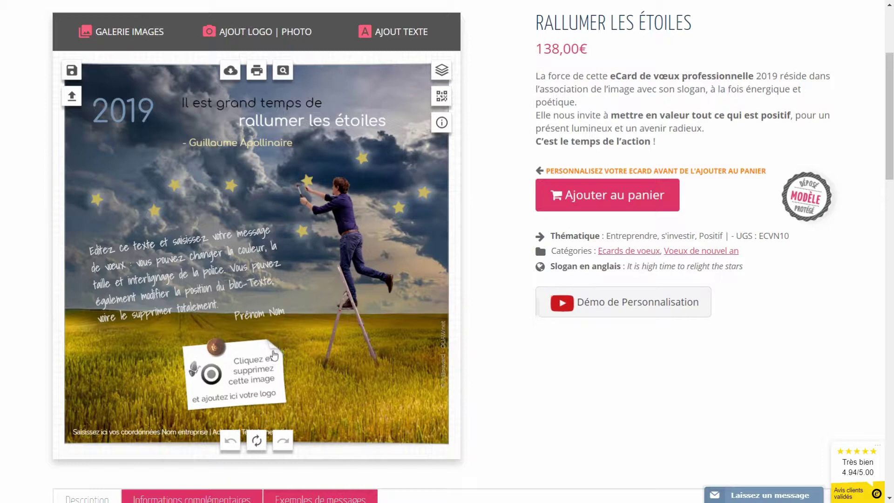
Delete the logo placeholder from the post-it and bring up the Ajout Logo | Photo panel
click(240, 377)
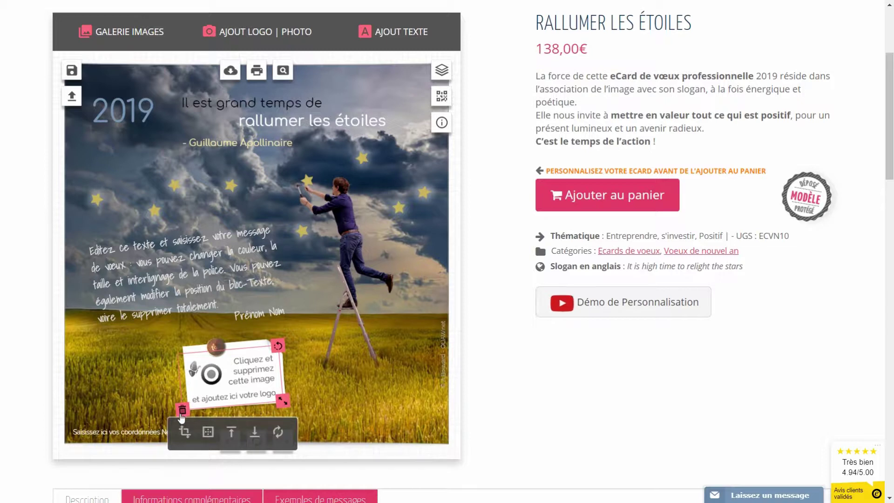
click(182, 411)
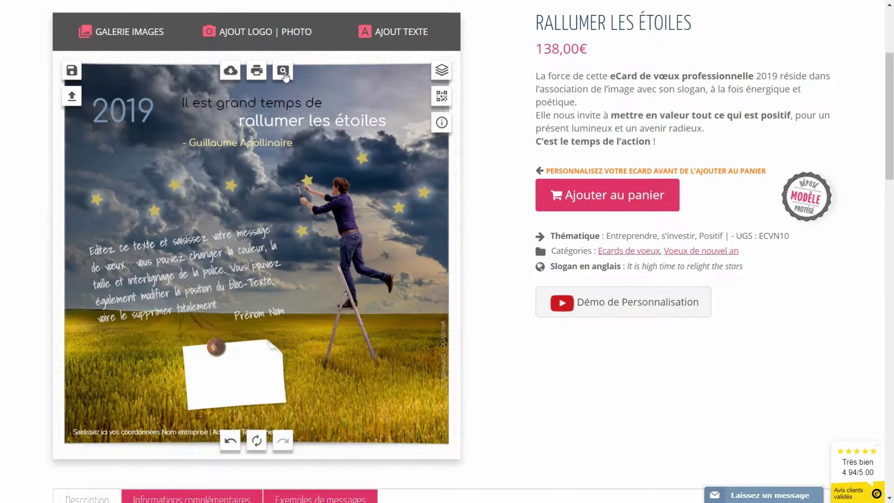
click(250, 36)
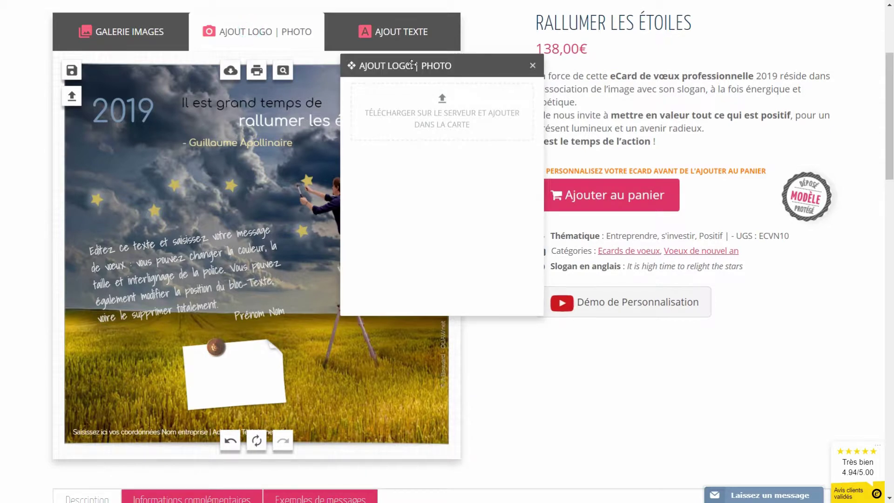
Upload print-et-web.jpg and drag the Print & Web logo onto the white note
click(444, 107)
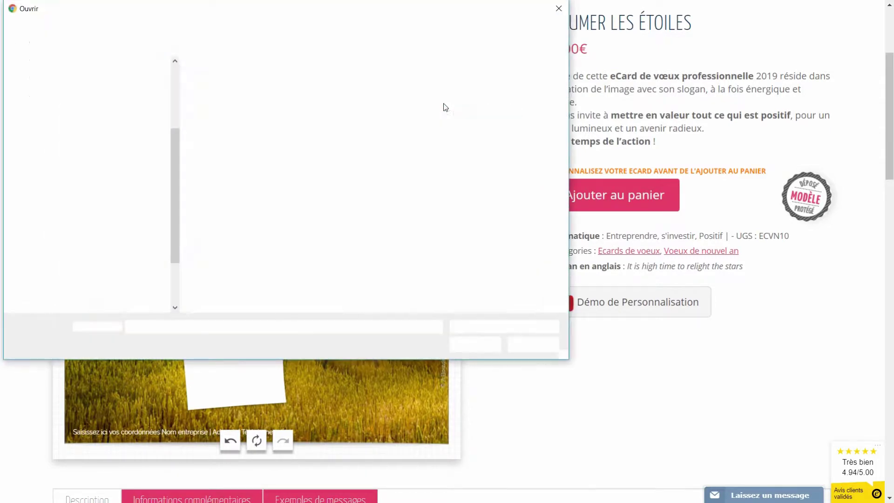
drag(333, 12, 480, 74)
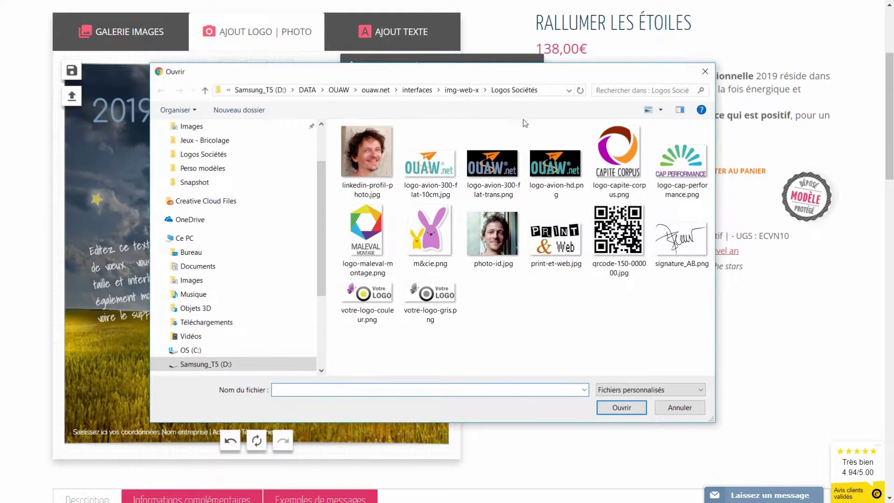
click(552, 257)
click(626, 407)
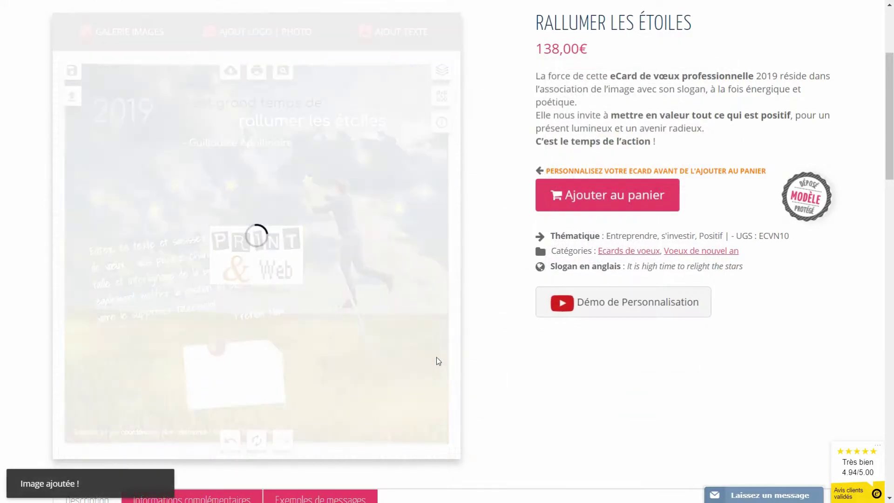
click(255, 262)
drag(256, 261, 230, 376)
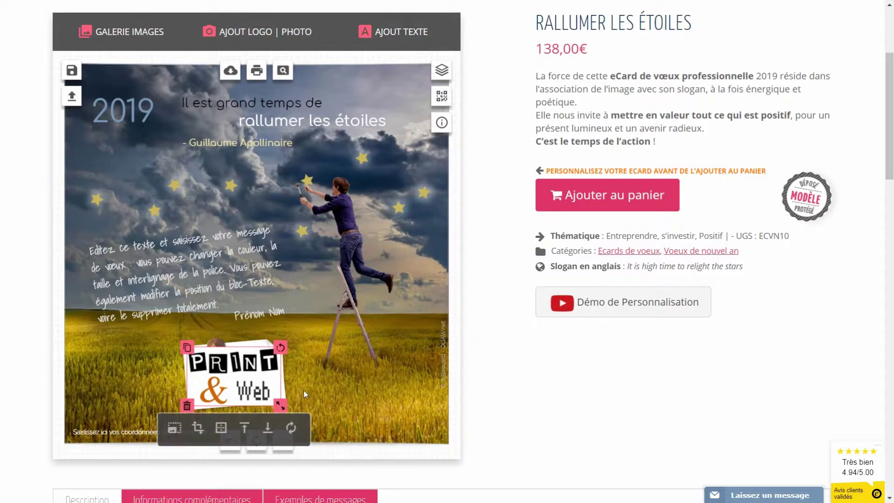
Send the Print & Web logo behind the pin, tilt it slightly and shrink it
scroll(295, 388, down, 1)
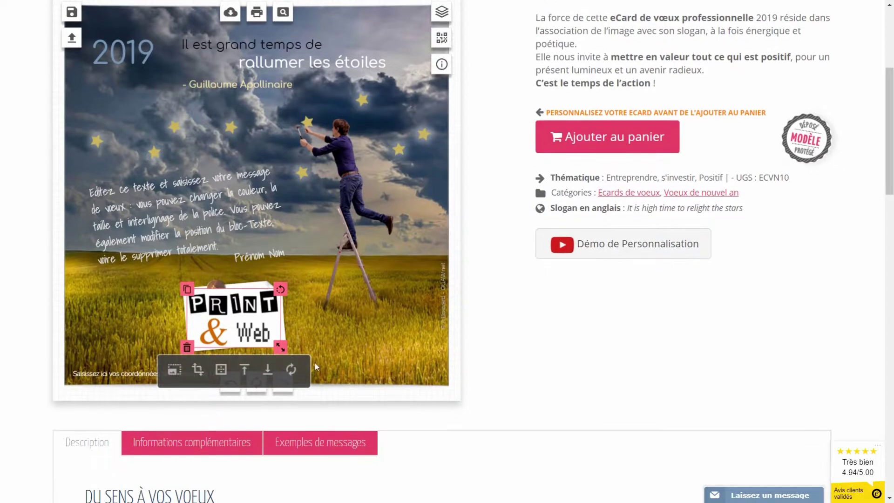
click(266, 373)
drag(275, 287, 276, 283)
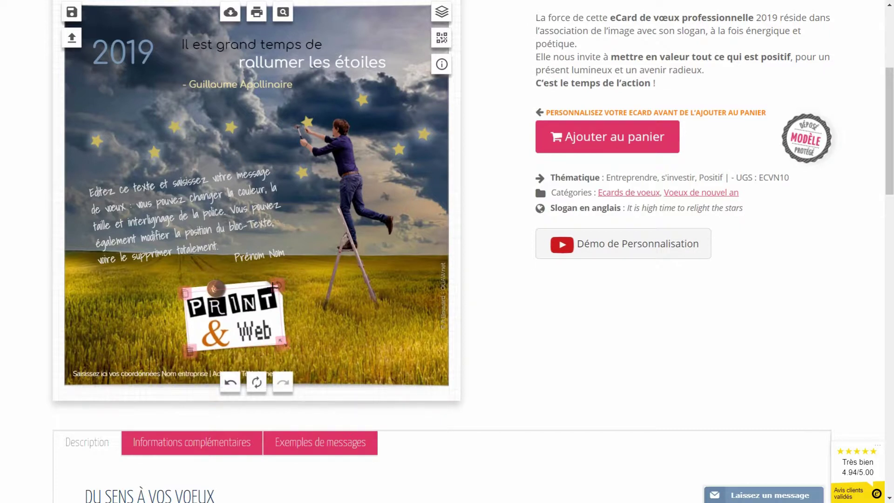
click(236, 320)
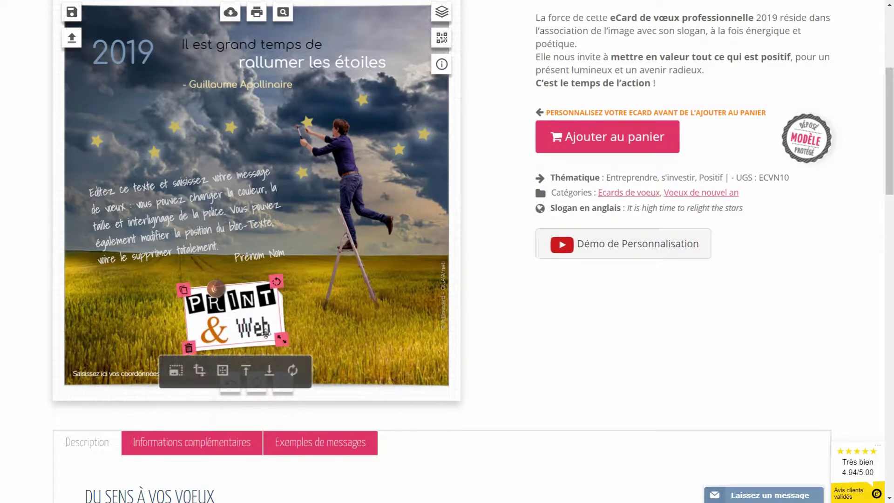
drag(279, 334, 270, 335)
click(355, 340)
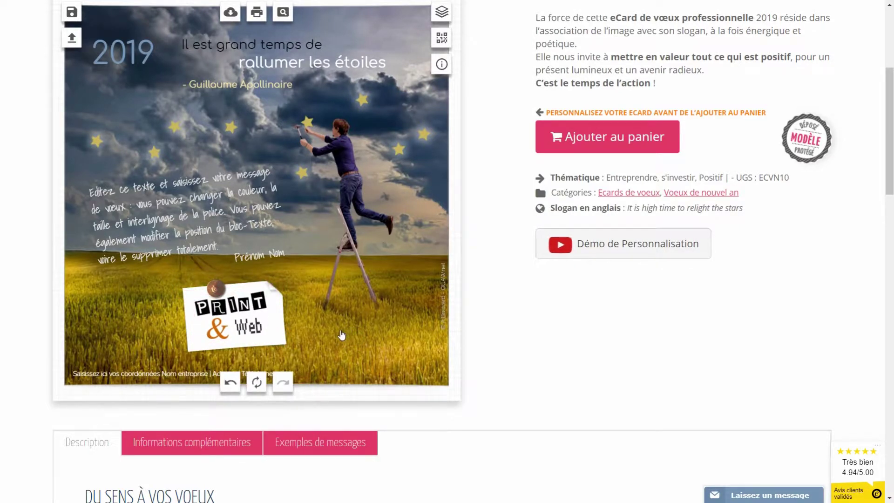
Delete the Print & Web logo so the note is blank again
click(232, 325)
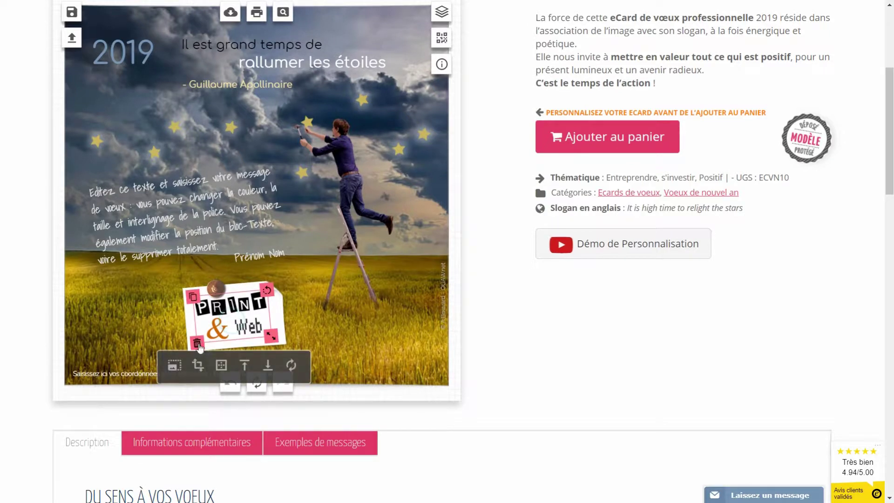
key(Delete)
scroll(285, 98, up, 1)
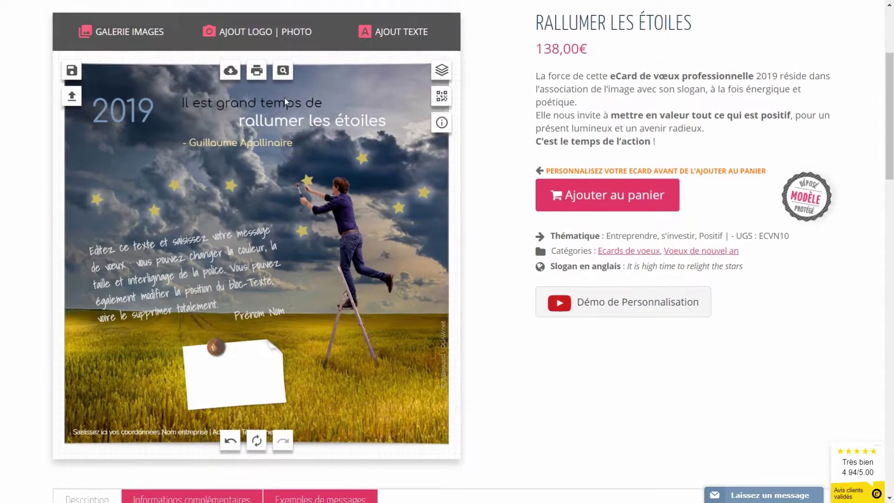
Upload logo-maleval-montage.png to the card
click(264, 33)
click(455, 113)
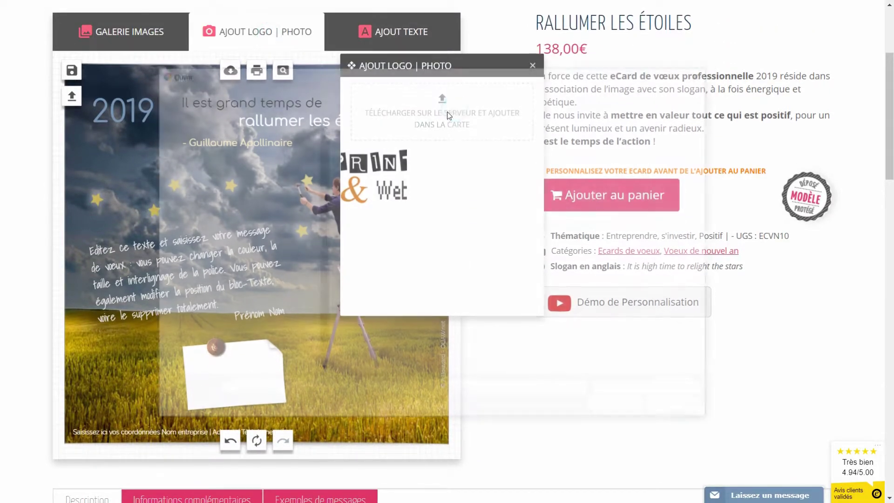
click(368, 235)
click(622, 408)
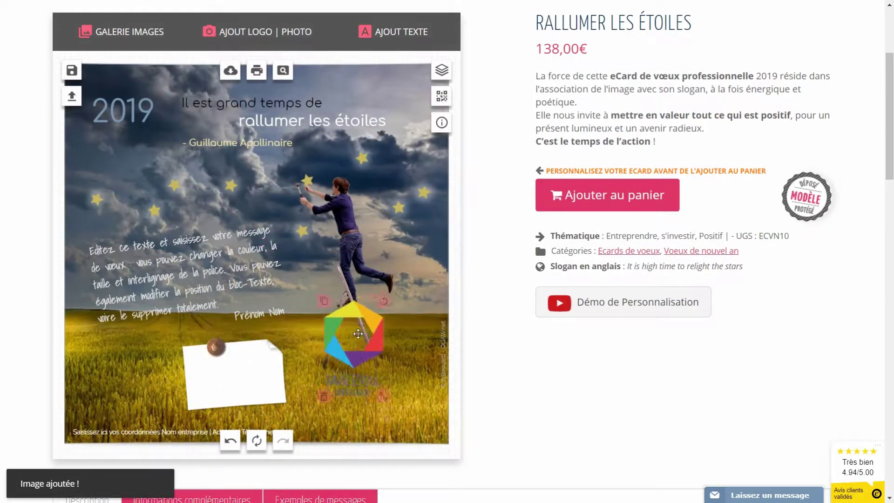
Turn the note to portrait, pin its top-left corner, and position the Maleval logo over it
click(215, 352)
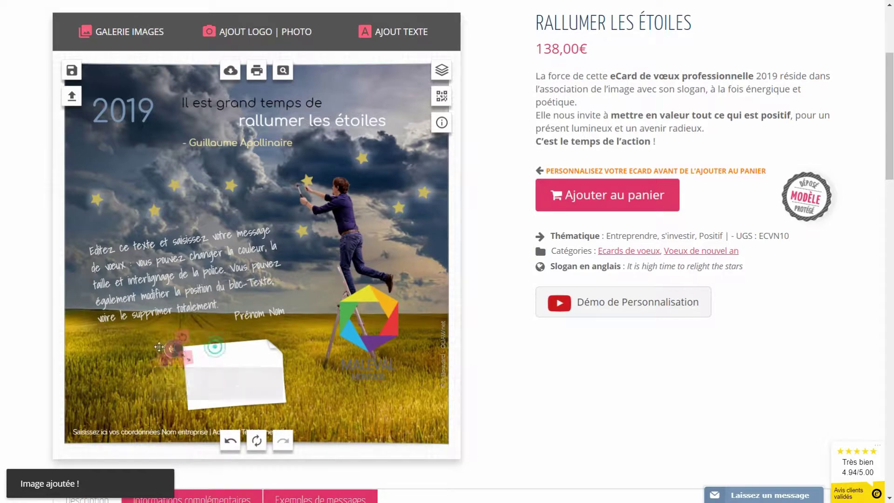
drag(287, 334, 200, 326)
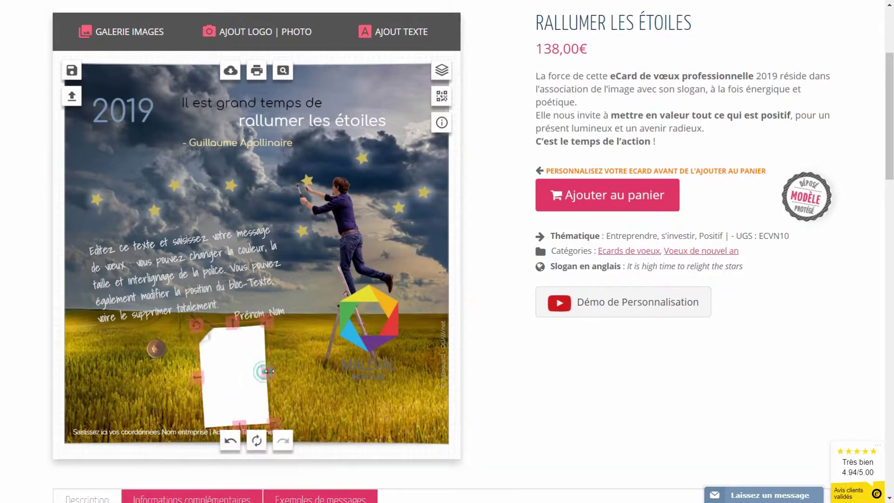
drag(160, 354, 213, 323)
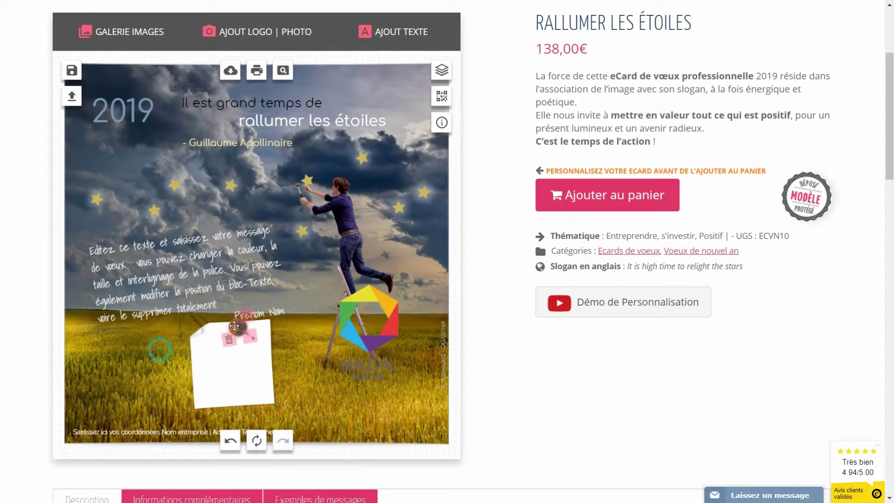
drag(340, 330, 216, 346)
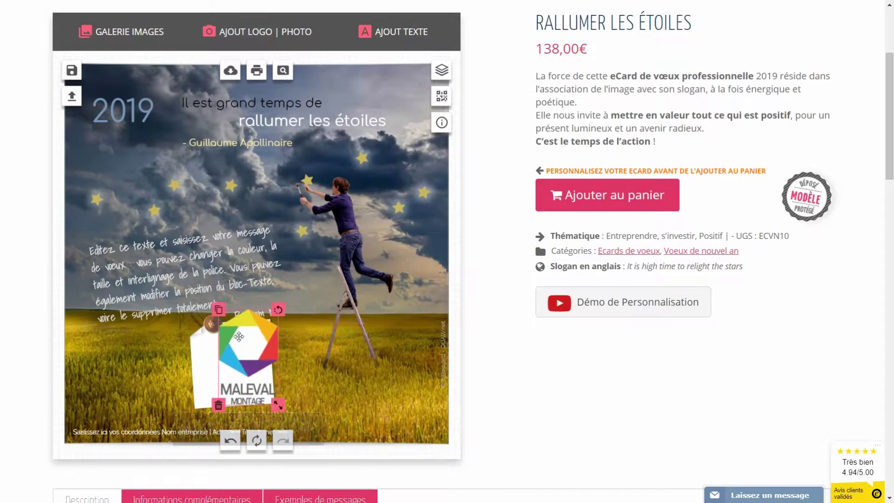
drag(249, 388, 271, 389)
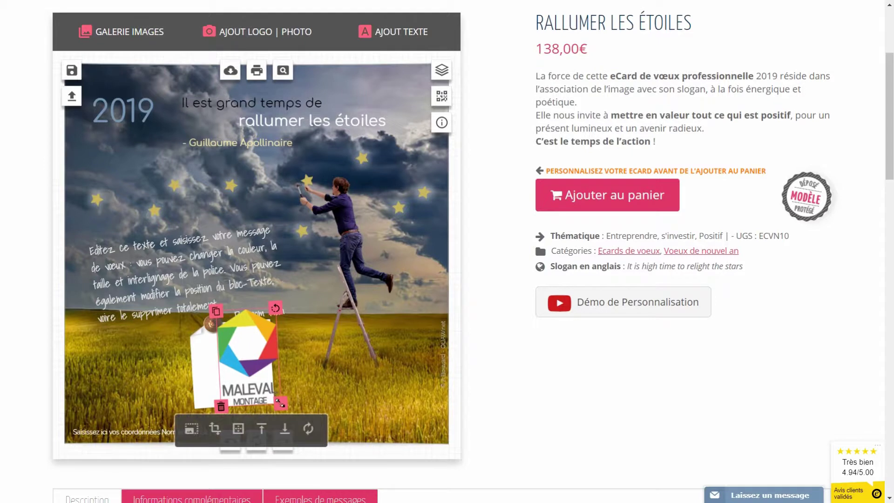
drag(262, 346, 246, 356)
drag(218, 322, 212, 320)
Raise the wish message and Prénom Nom signature, then delete the white note behind the logo
click(301, 385)
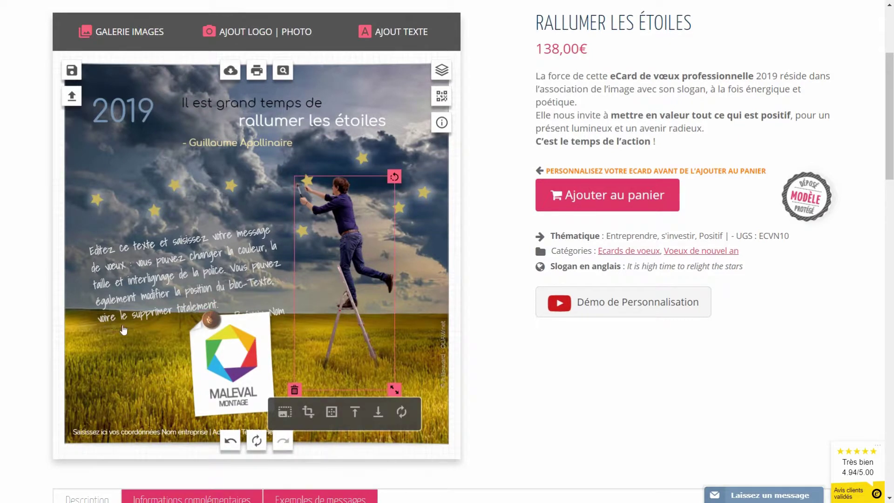
drag(183, 273, 179, 260)
click(279, 312)
drag(279, 312, 276, 299)
click(289, 360)
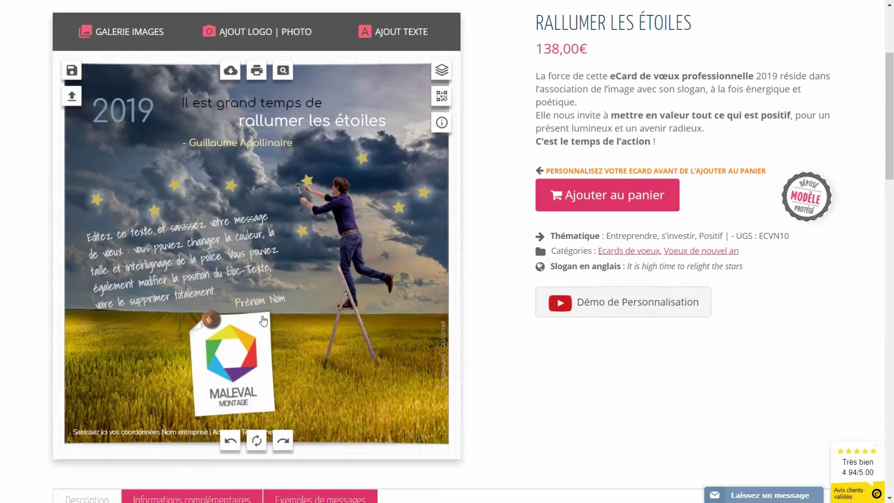
click(266, 359)
click(281, 414)
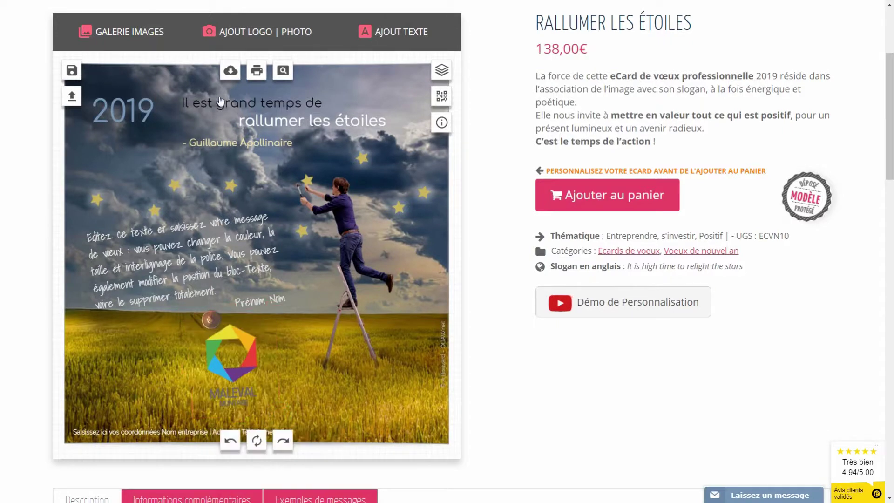
Add a white square post-it from the 1- STICKERS POST-IT gallery
click(112, 32)
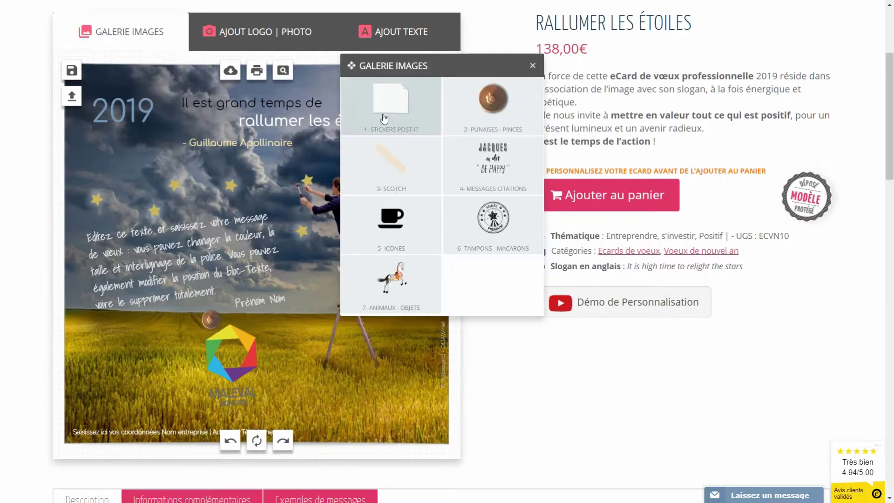
click(386, 107)
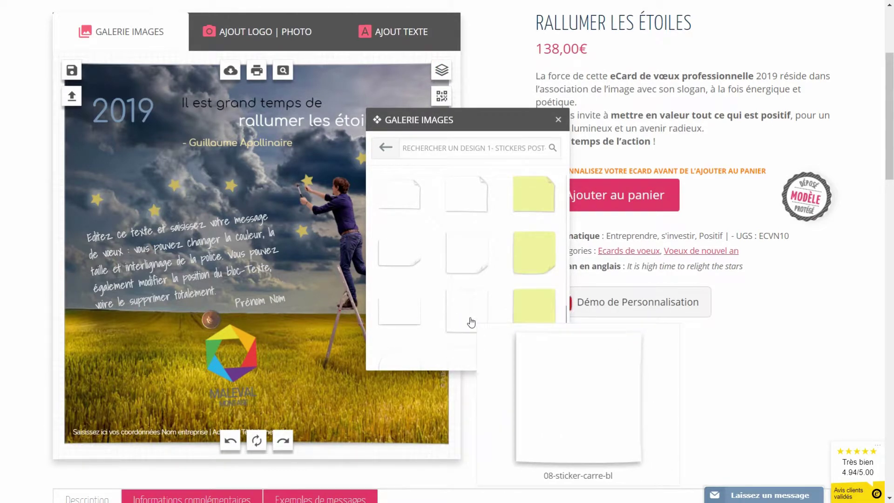
click(466, 320)
Place the post-it behind the Maleval logo, tilted under the pin, and nudge message and signature up
drag(224, 266, 217, 373)
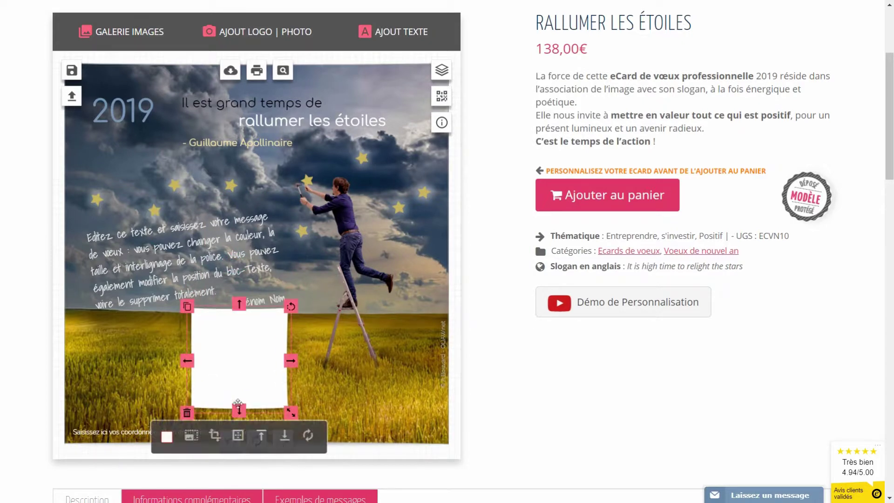
click(283, 440)
drag(260, 331, 261, 335)
drag(170, 277, 170, 266)
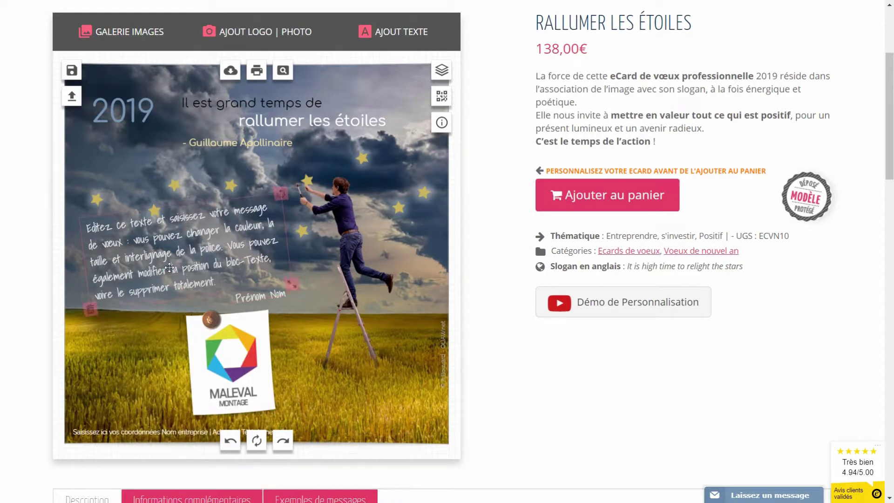
drag(254, 298, 250, 288)
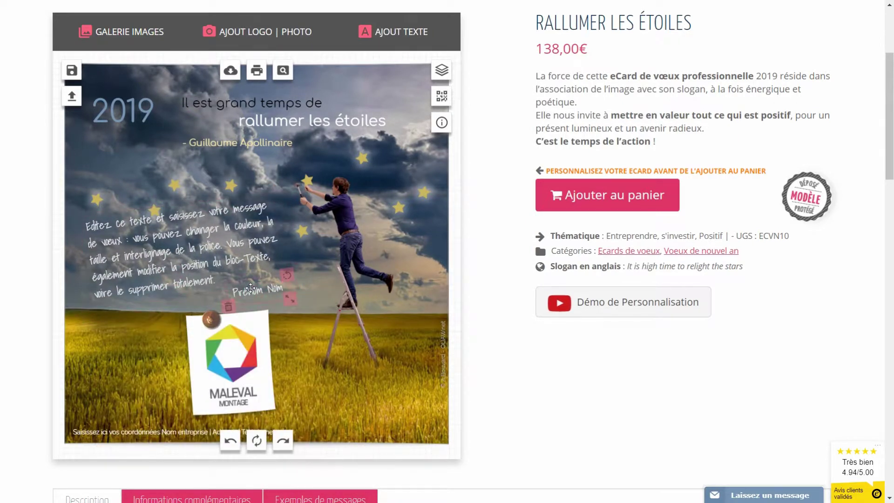
Move three yellow stars up and to the left
click(230, 187)
drag(231, 187, 169, 172)
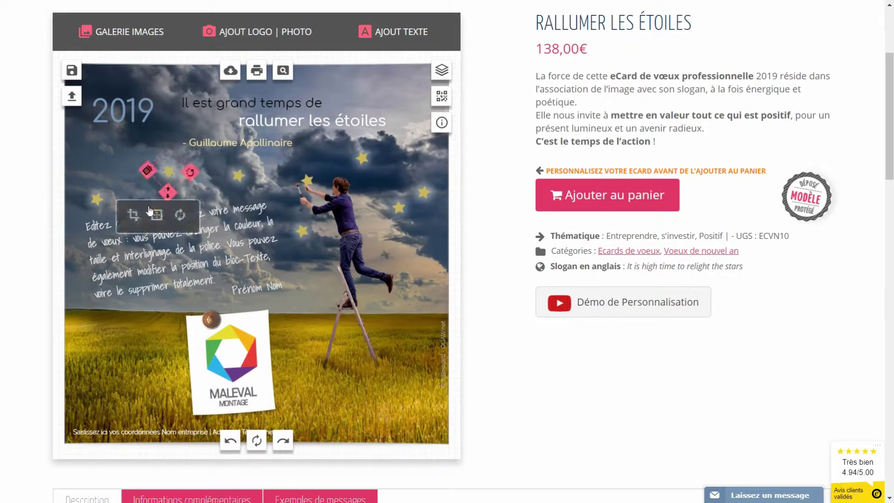
drag(97, 200, 91, 185)
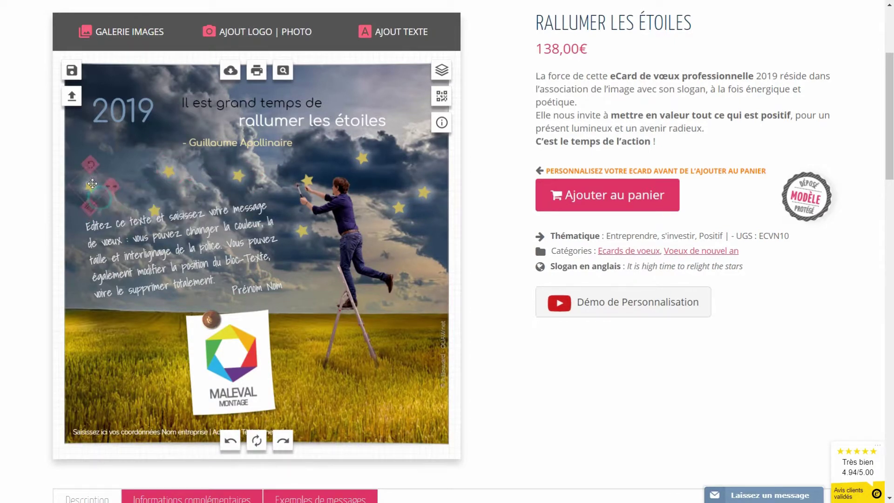
click(149, 210)
drag(149, 210, 135, 192)
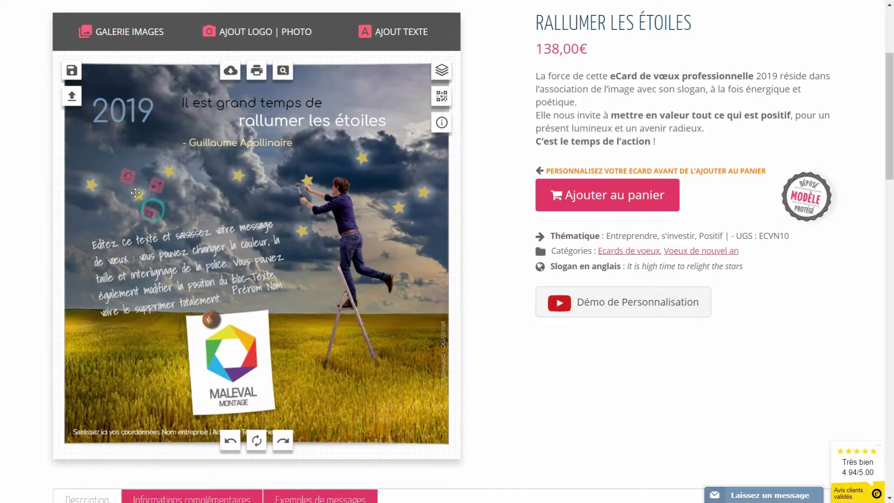
Drag the wish message block up-left, then select it again for editing
click(142, 302)
double_click(142, 302)
drag(142, 302, 131, 280)
click(485, 304)
click(377, 386)
click(166, 261)
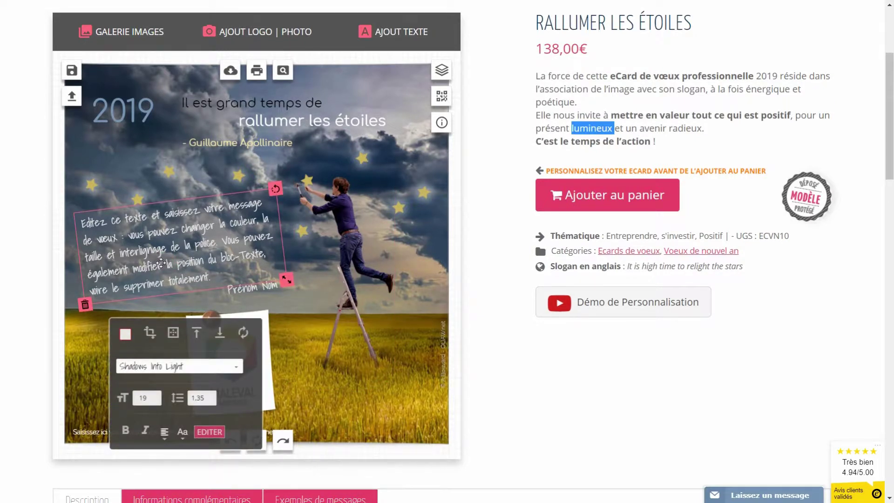
Replace the placeholder message with the 2019 wish ending 'de projets et de réussite'
click(158, 262)
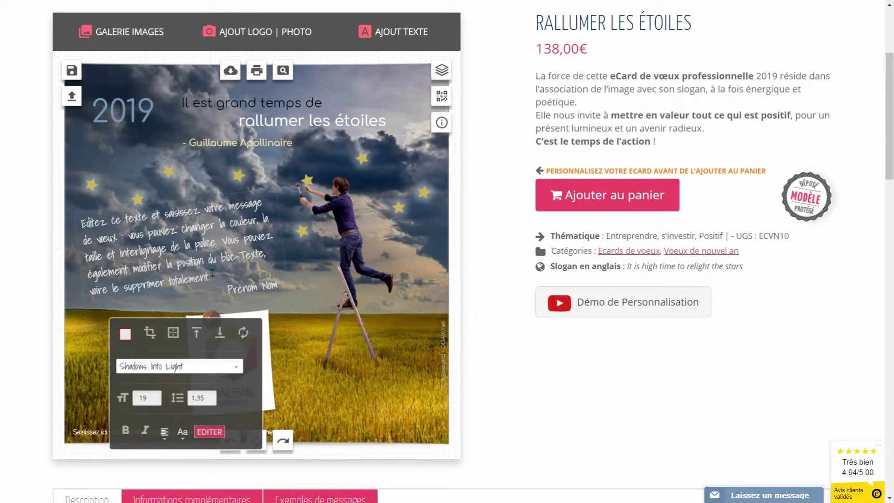
drag(212, 274, 75, 225)
key(Delete)
text(Je vous souhaite)
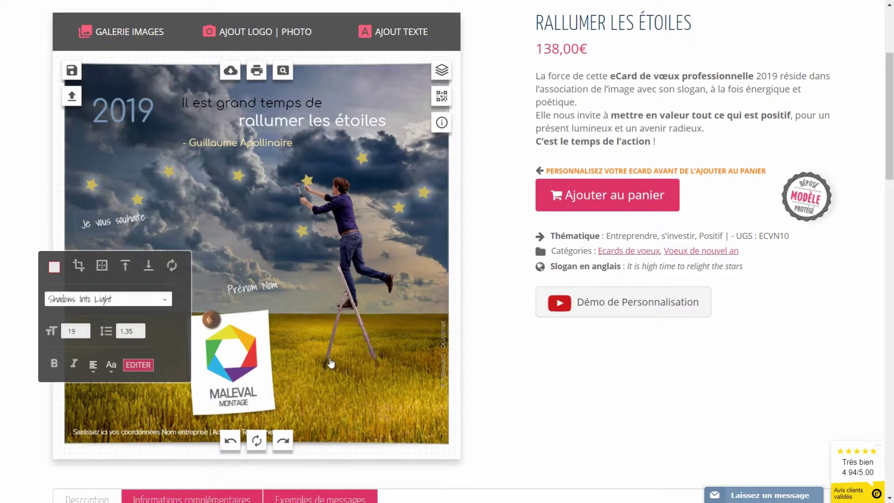
text( une belle année 2019)
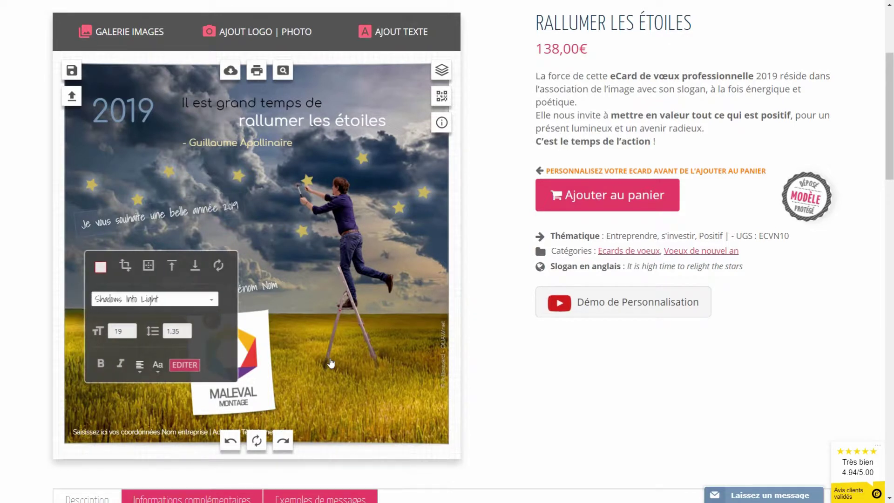
text(, pleine)
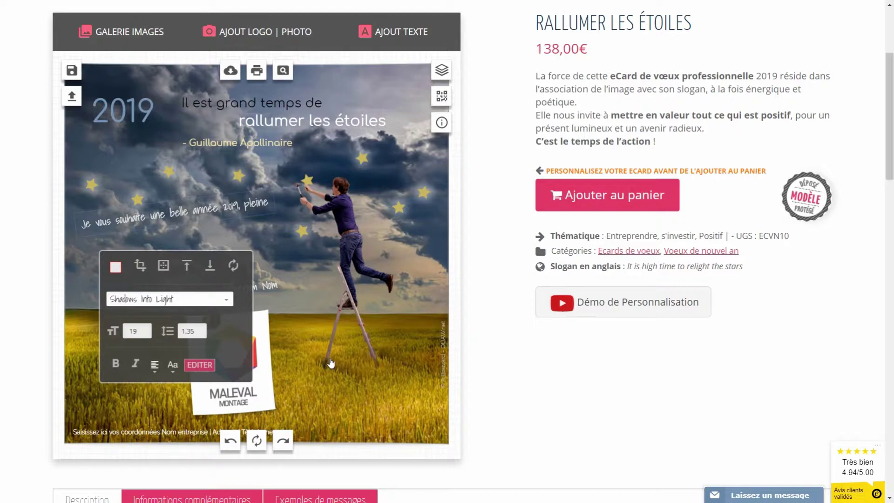
text( de satsifactions,)
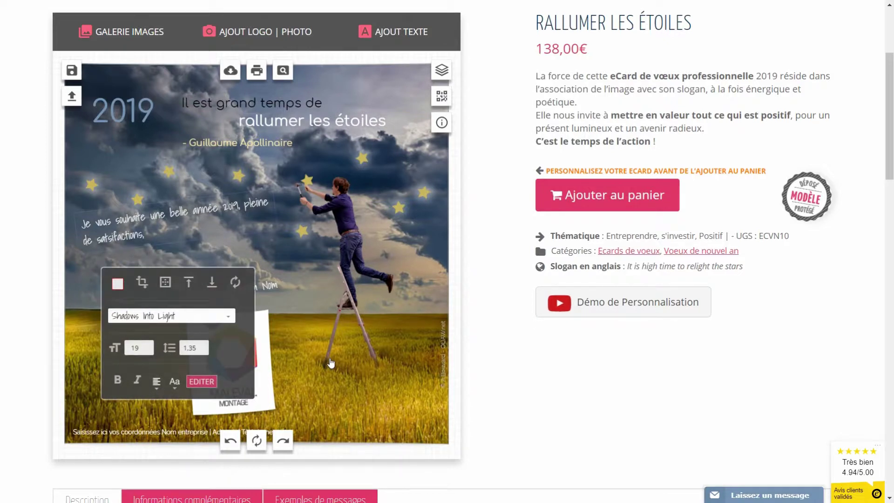
text( de projets et de réussite.)
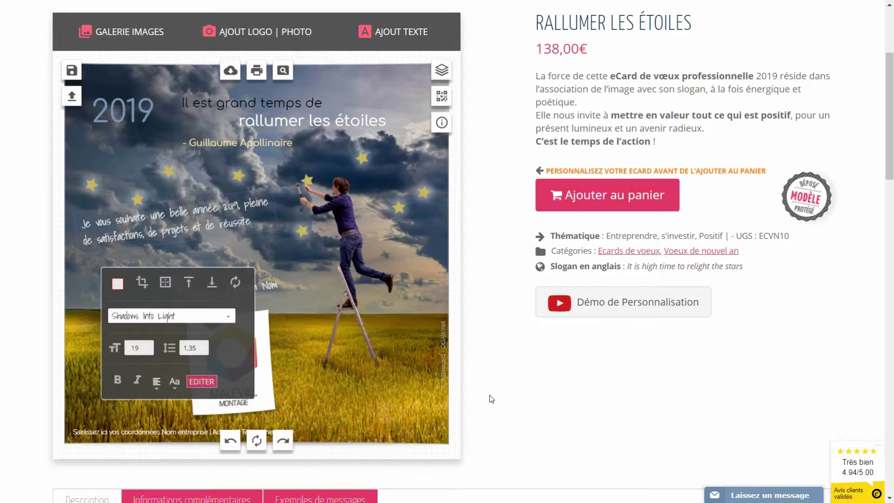
click(474, 371)
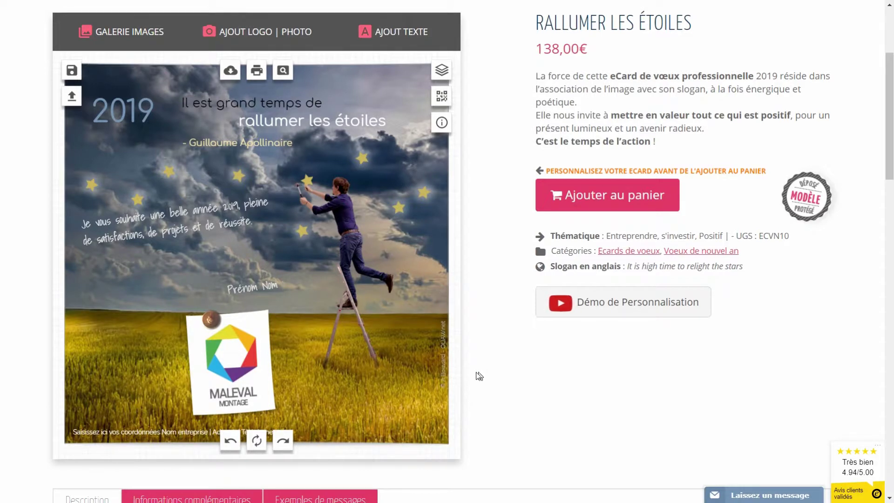
Show the Exemples de messages sample list
scroll(393, 367, down, 1)
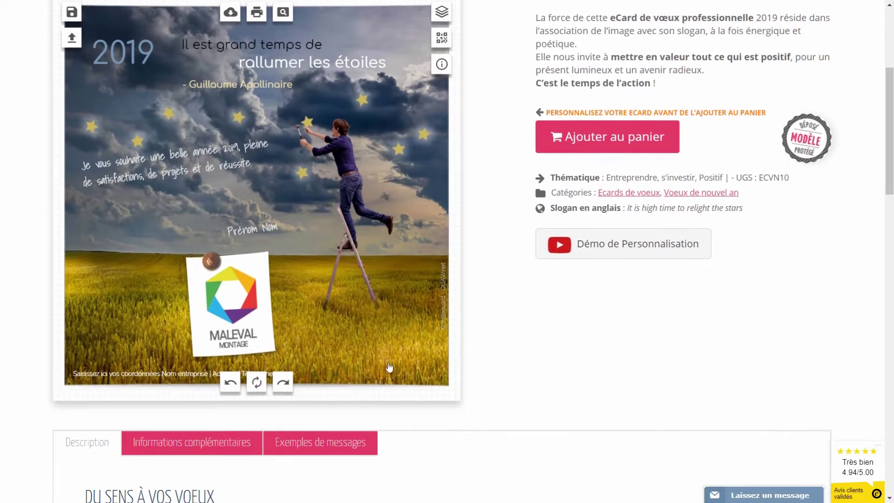
click(323, 449)
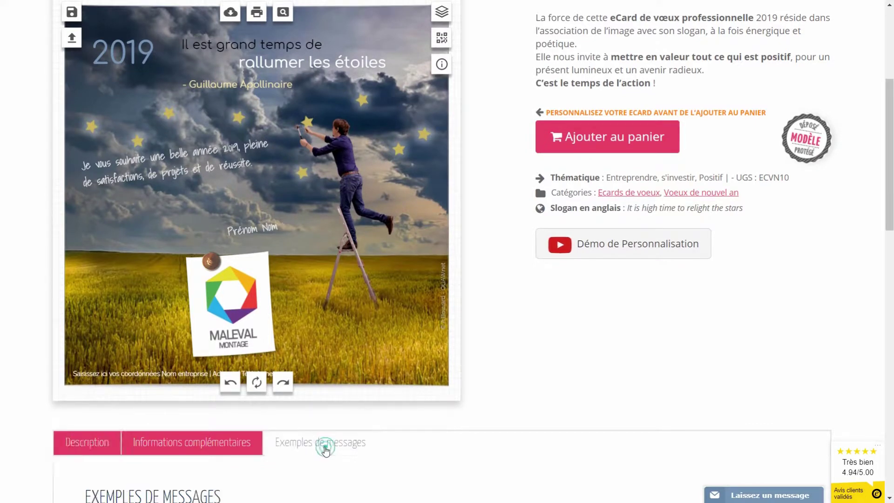
scroll(322, 448, down, 3)
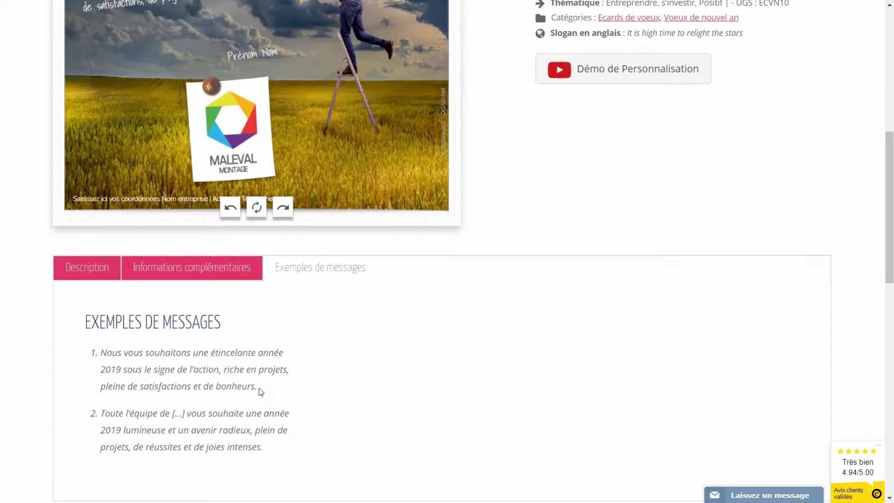
Replace the card's wish with sample message 1, ending 'pleine de satisfactions et de bonheurs'
drag(244, 386, 103, 348)
key(ctrl+c)
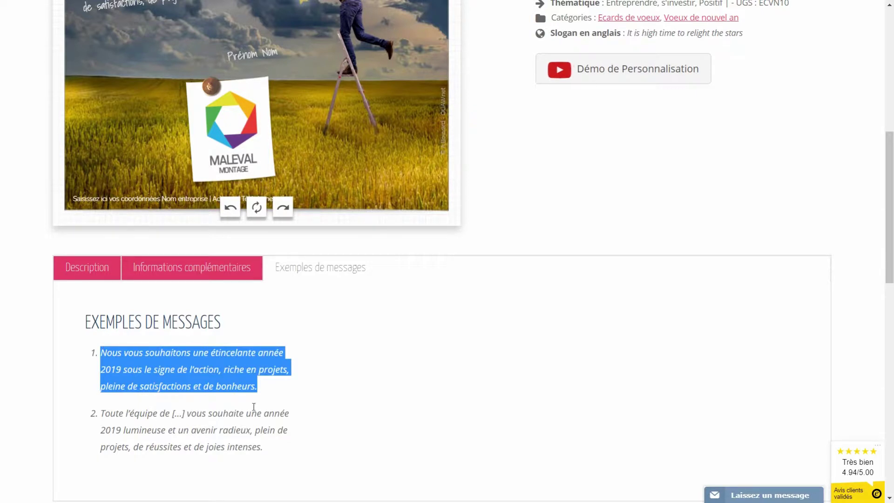
scroll(462, 354, up, 5)
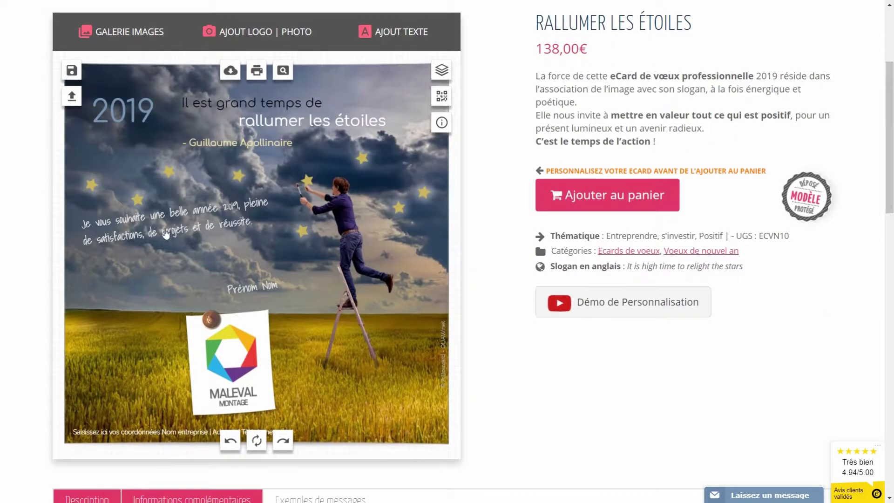
click(154, 234)
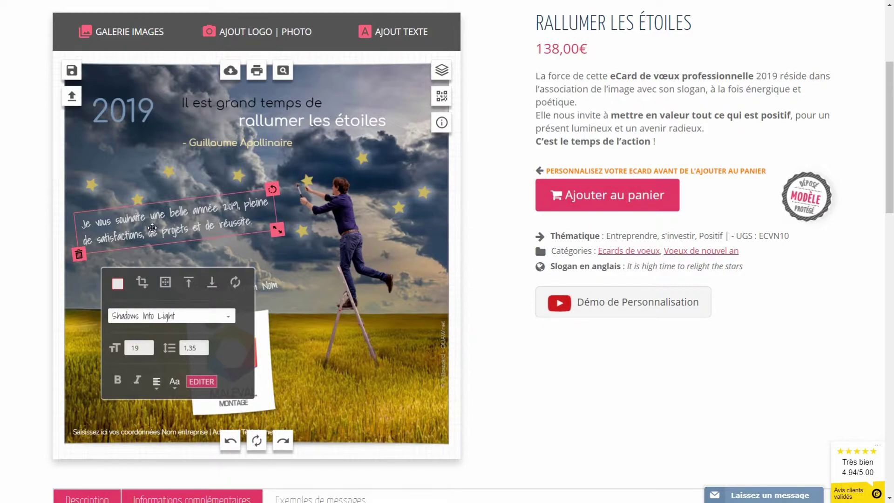
click(213, 382)
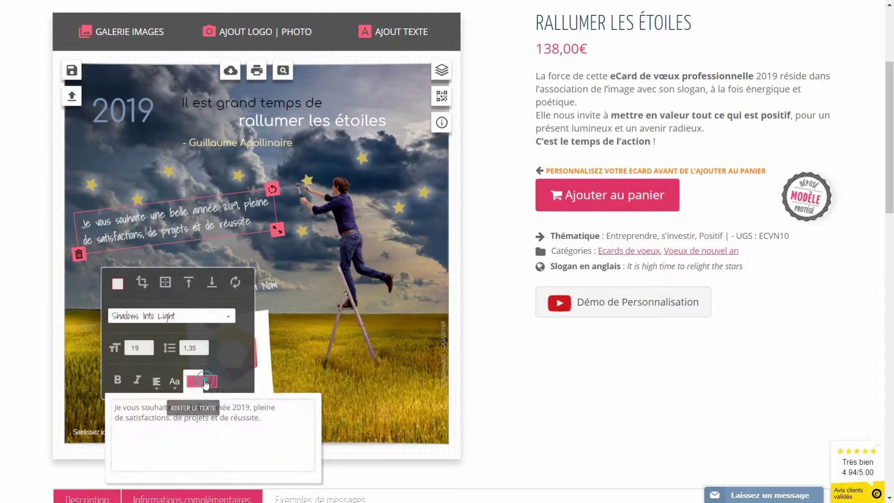
scroll(218, 388, down, 1)
drag(282, 363, 111, 352)
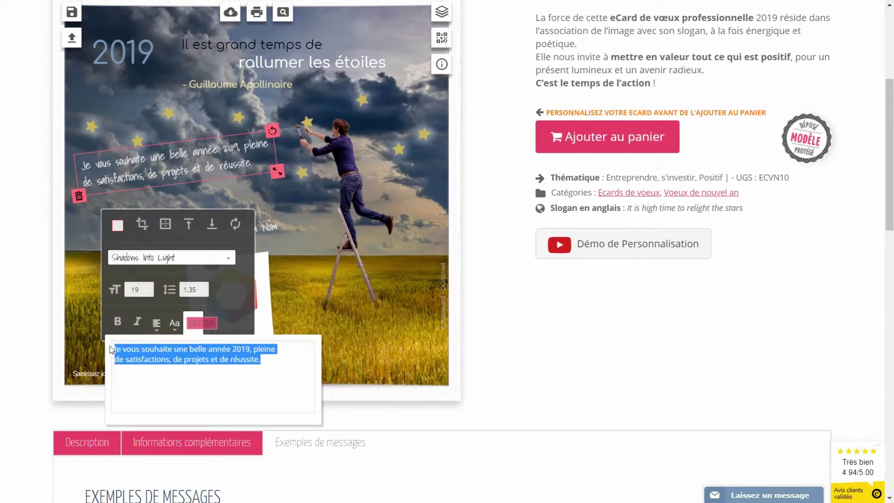
key(BackSpace)
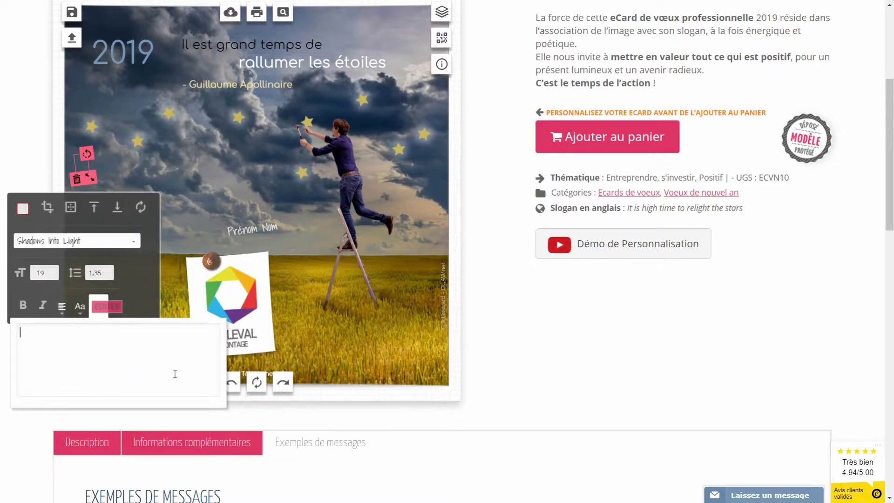
key(ctrl+a)
click(121, 348)
key(ctrl+v)
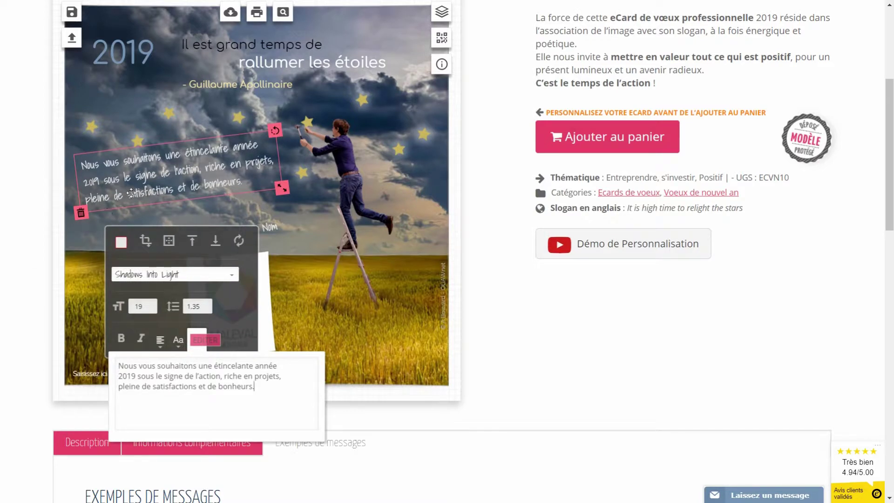
click(132, 192)
Delete the Prénom Nom signature placeholder
click(287, 229)
drag(263, 229, 256, 210)
click(240, 204)
drag(237, 202, 236, 202)
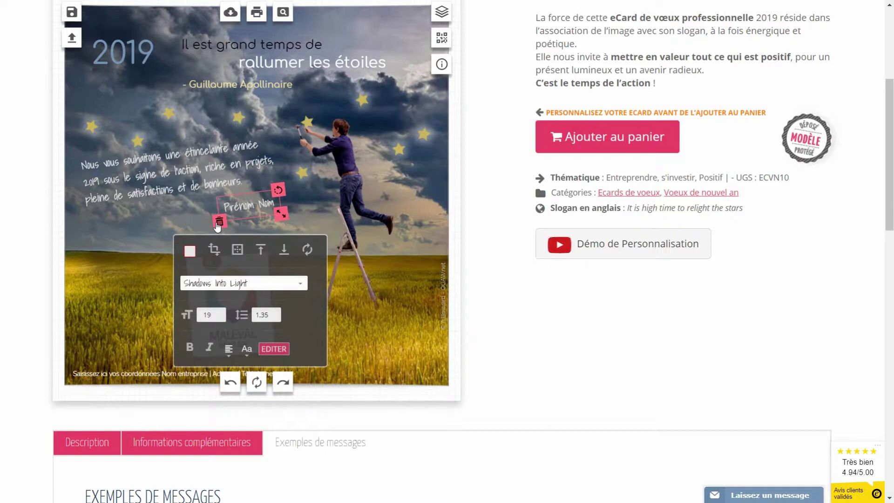
click(219, 222)
scroll(405, 110, up, 3)
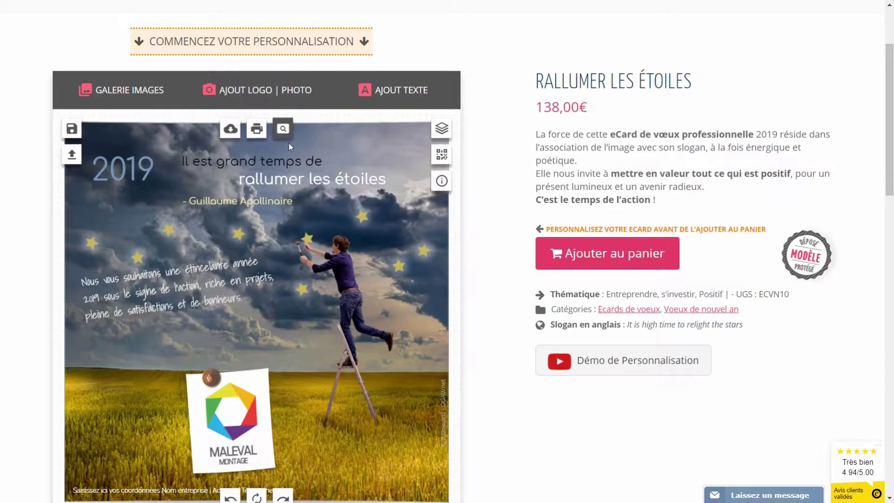
Add a text with the sender's first name and place it below the wish message
click(397, 95)
click(425, 223)
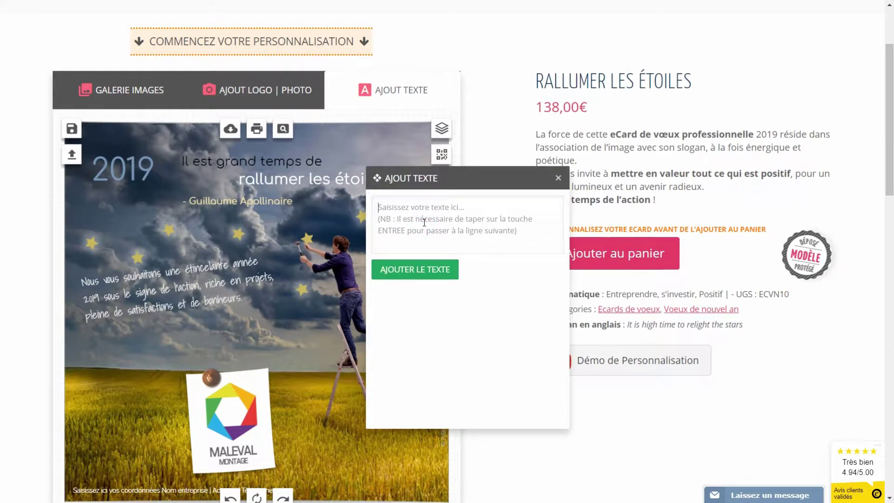
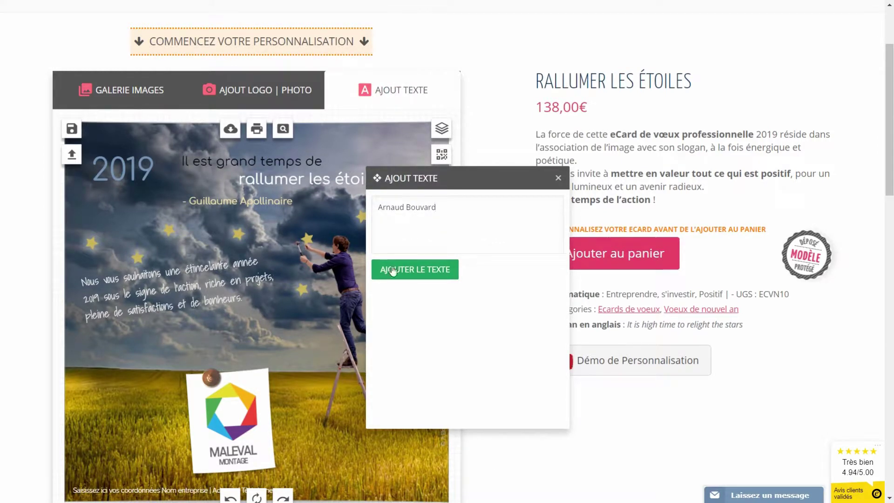
click(394, 270)
drag(254, 309, 245, 322)
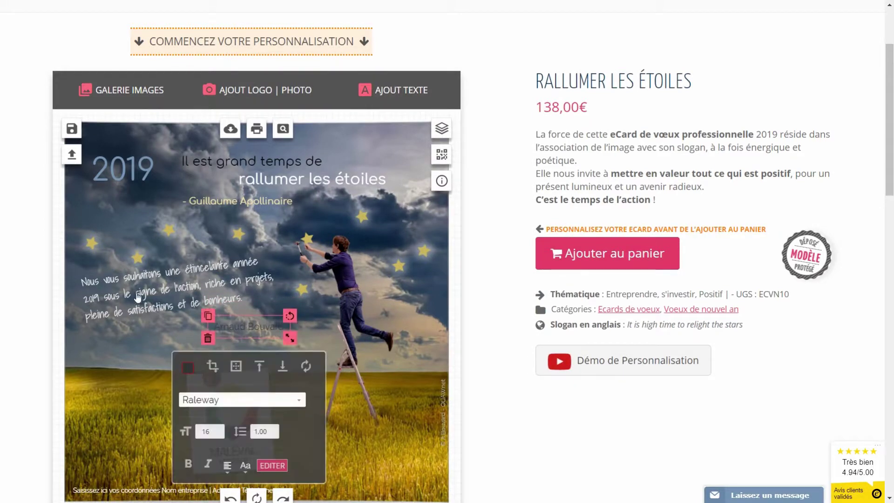
click(138, 305)
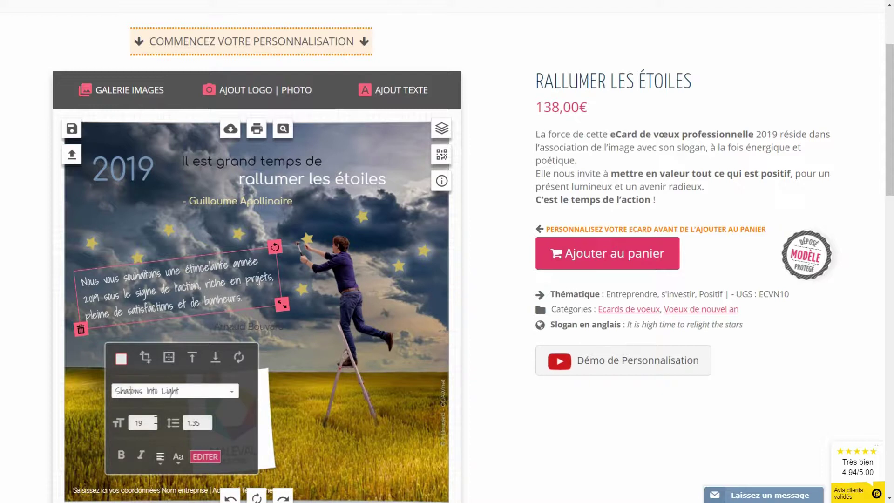
Set the signature name's font to Shadows Into Light and its colour to white
click(272, 329)
scroll(289, 279, down, 4)
click(293, 225)
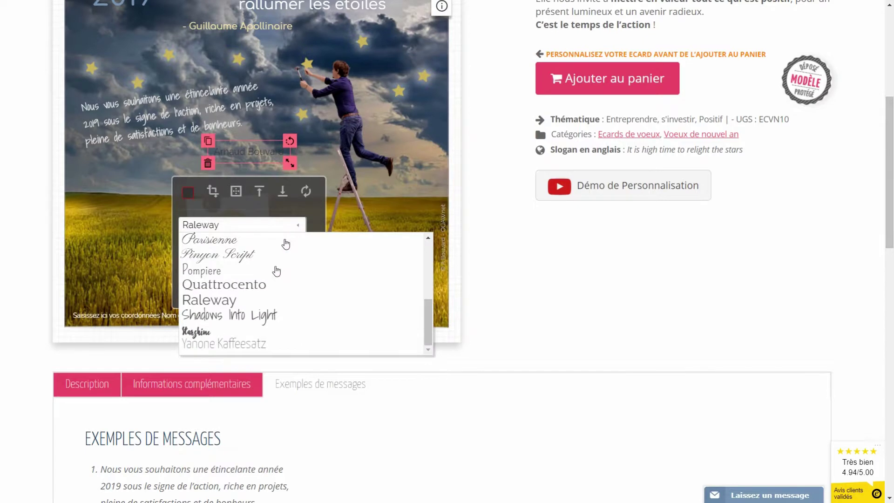
click(219, 317)
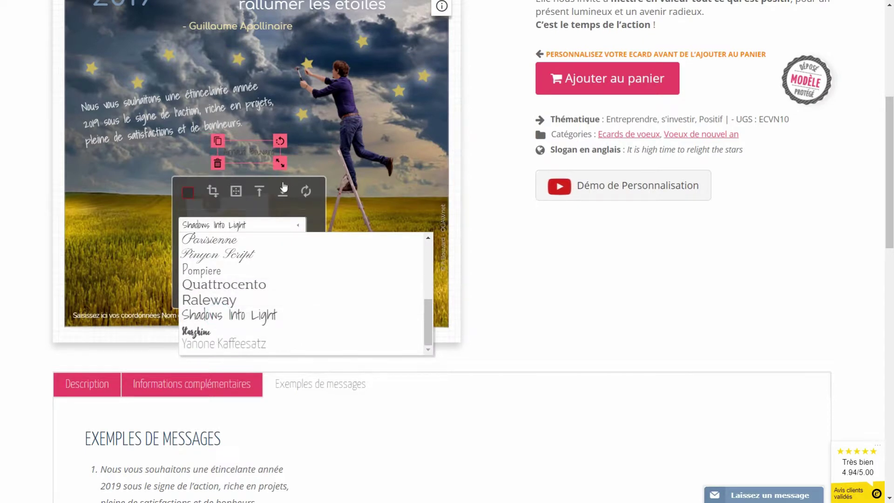
click(190, 194)
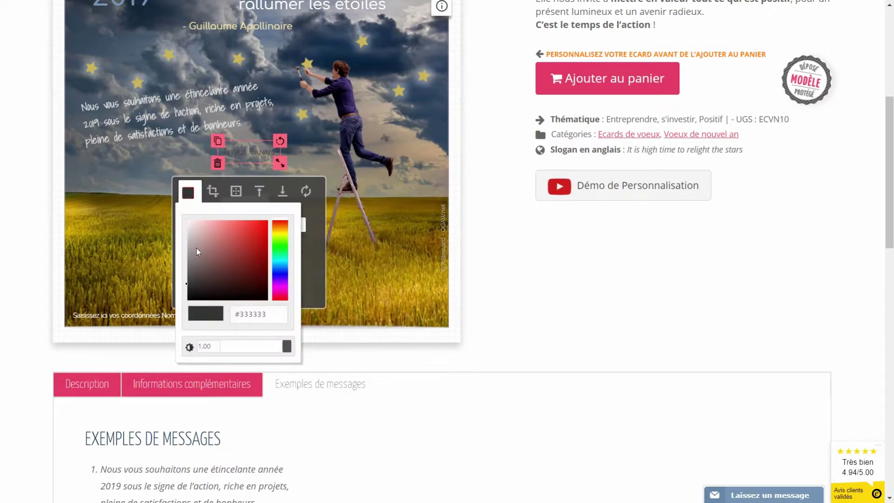
click(189, 225)
click(203, 165)
Enlarge the signature name to size 19 and tilt it slightly counter-clockwise
click(235, 152)
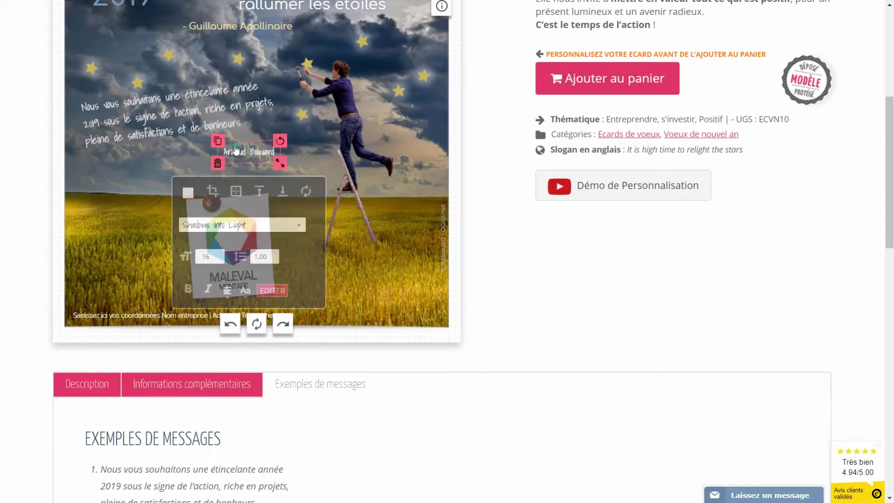
click(219, 255)
click(218, 255)
click(218, 256)
click(284, 136)
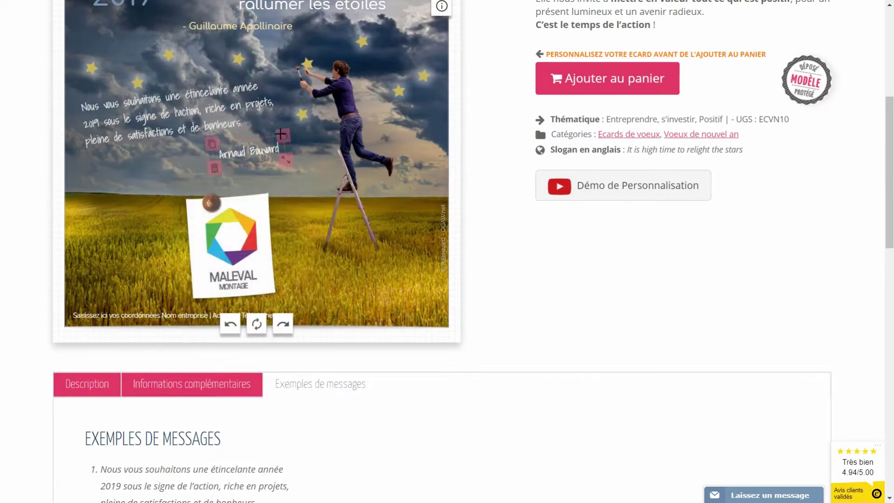
drag(283, 135, 281, 127)
click(227, 155)
click(136, 177)
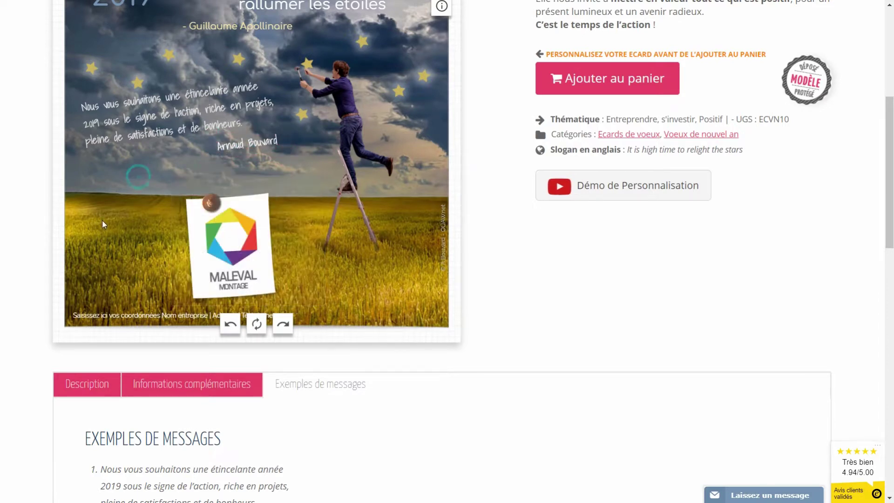
Rewrite the footer as 'OUAW', the company's postal address and its phone number
click(131, 319)
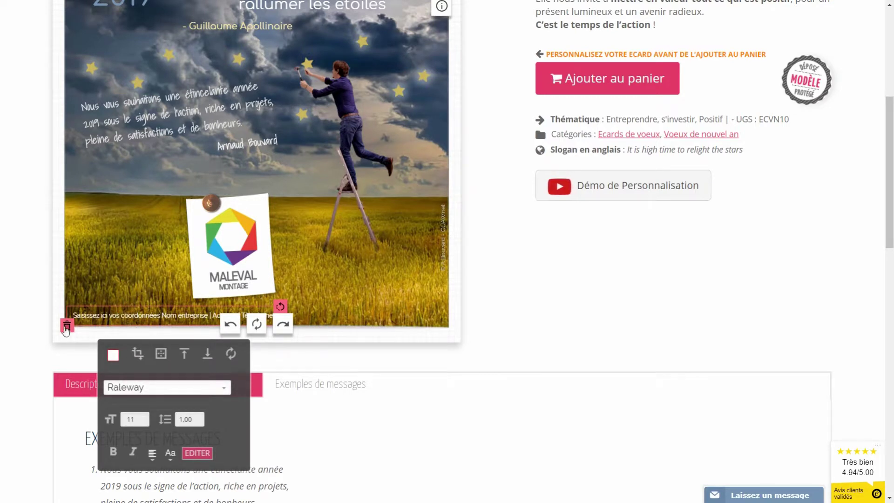
click(195, 452)
scroll(246, 432, down, 3)
drag(158, 395, 34, 343)
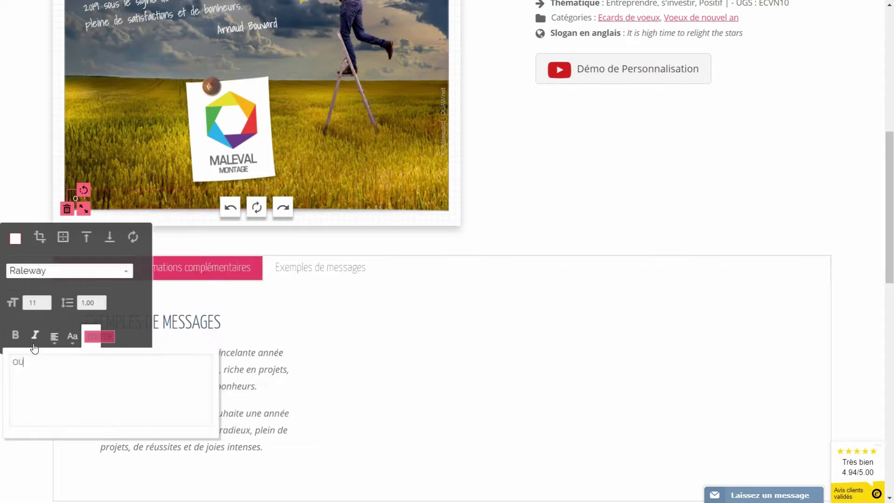
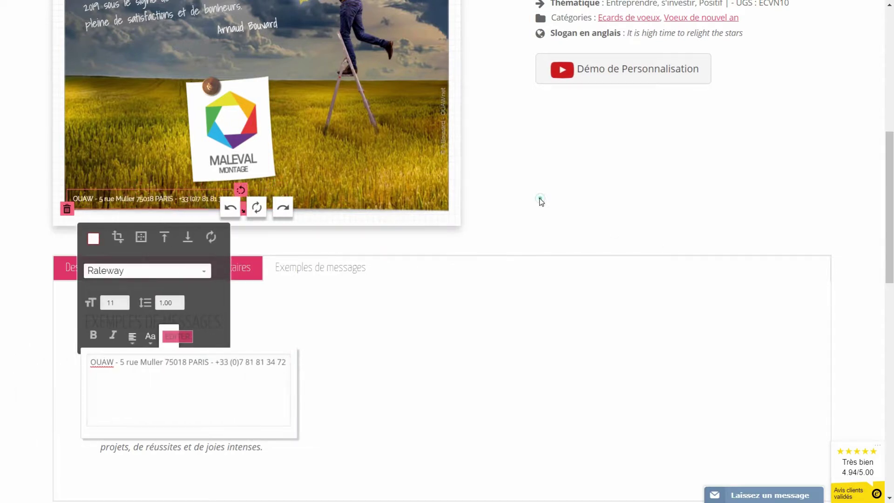
click(517, 215)
scroll(517, 215, up, 3)
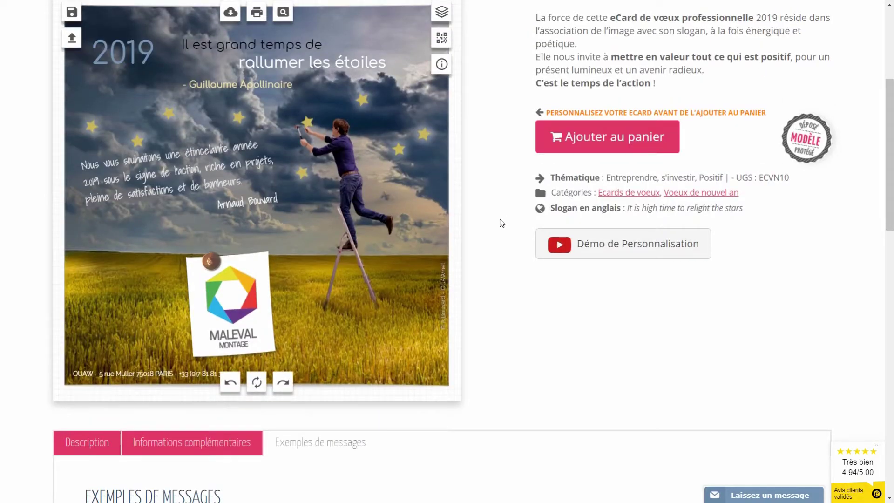
scroll(501, 223, up, 1)
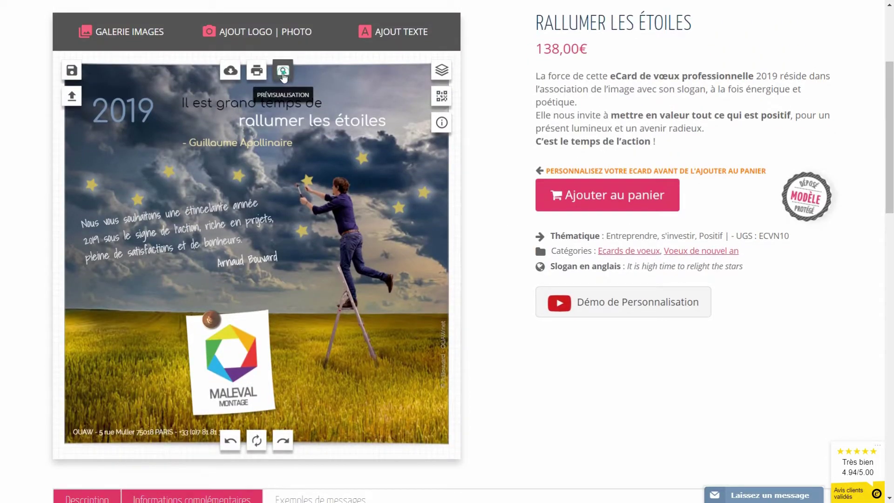
Preview the finished card, save it as creation 'crea 1', and nudge the Maleval logo beside the post-it
click(283, 73)
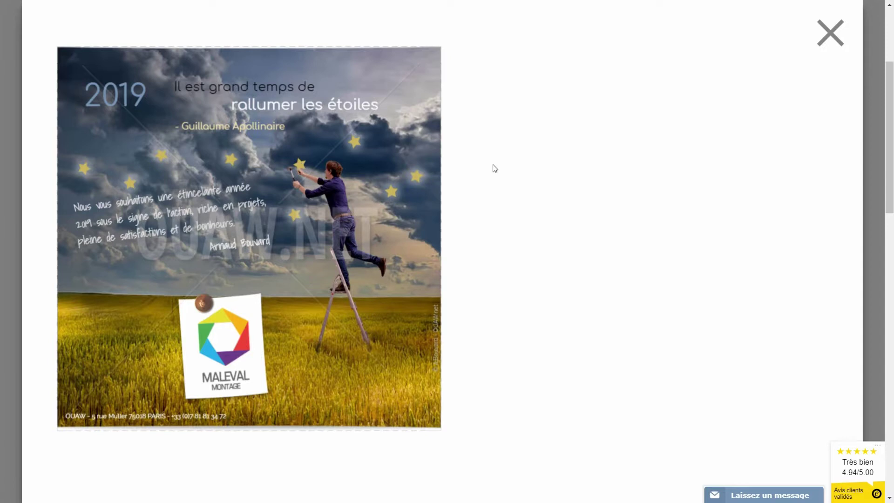
click(830, 33)
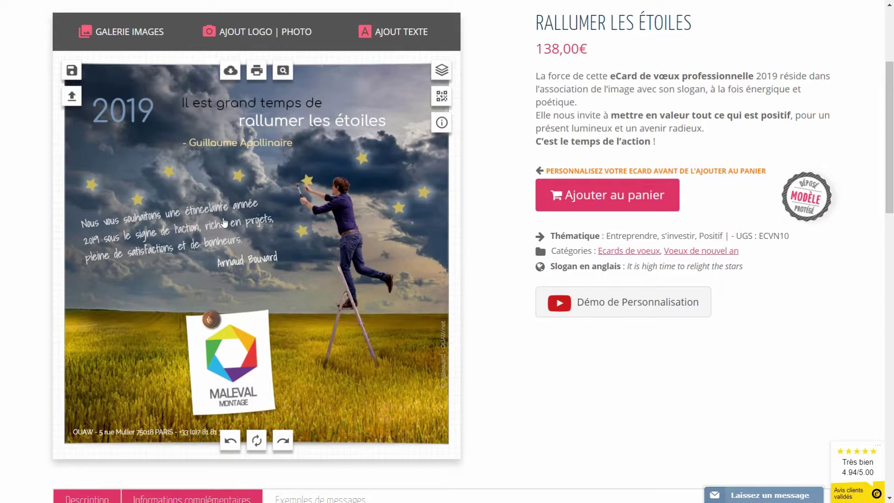
click(71, 73)
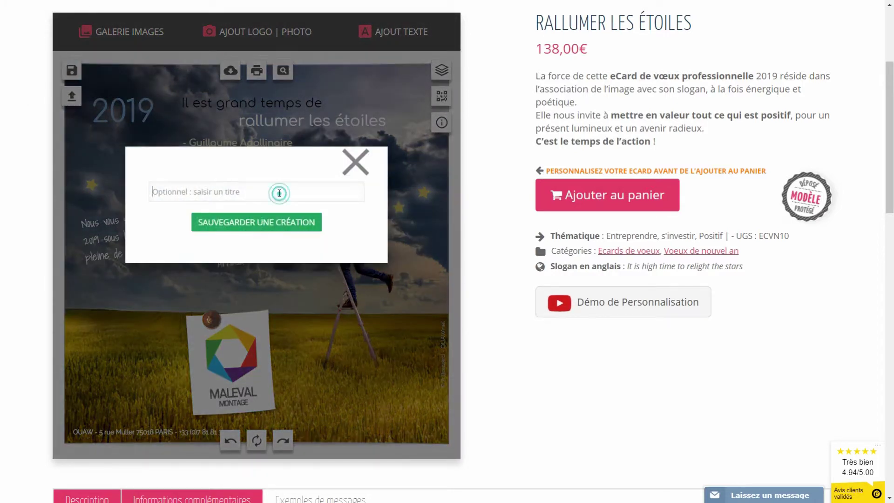
text(crea 1)
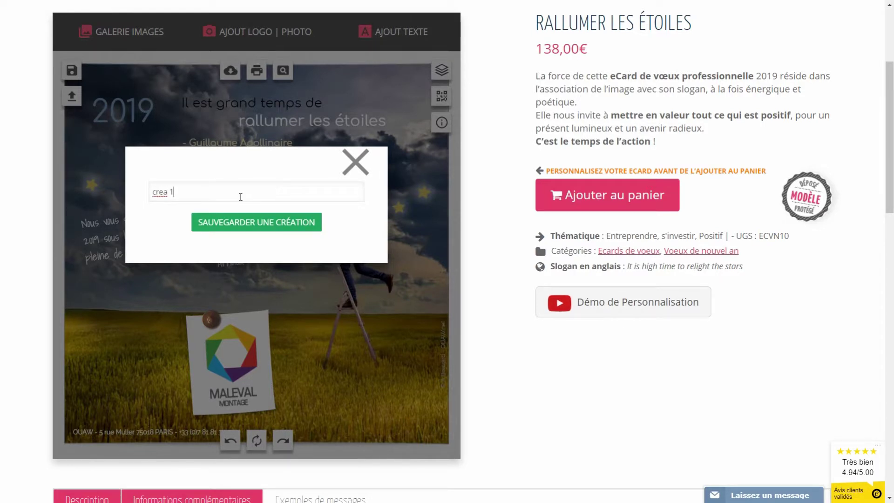
click(278, 223)
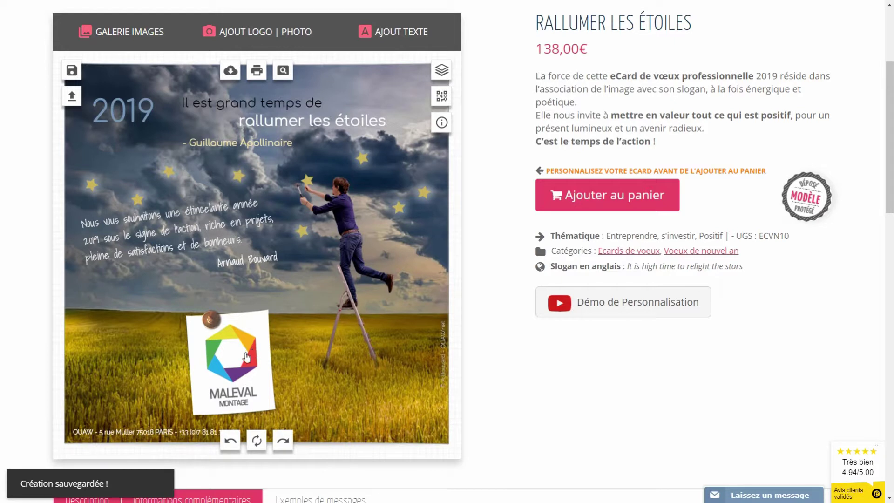
drag(247, 357, 334, 335)
Delete the white post-it and the Maleval logo from the card
click(244, 370)
click(191, 422)
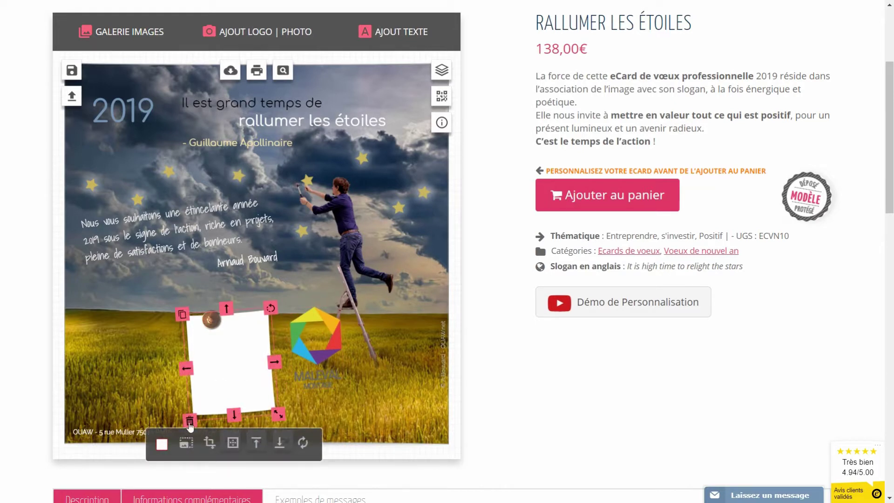
click(211, 339)
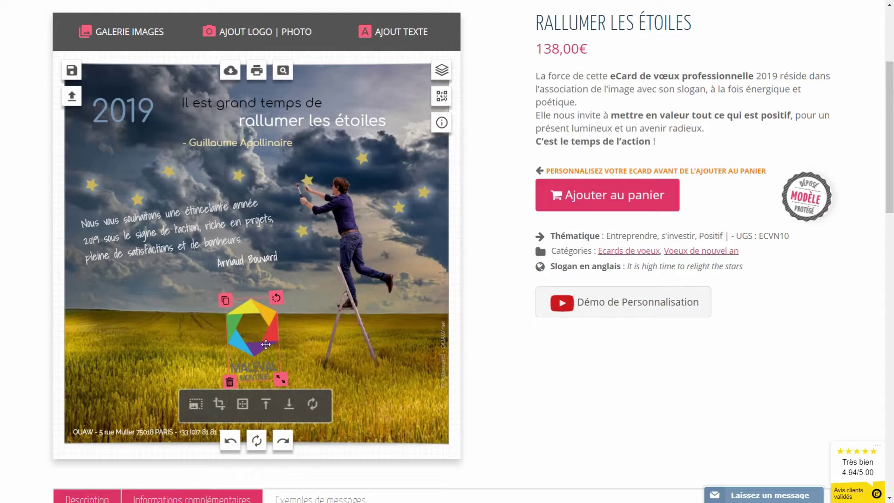
drag(257, 341, 266, 341)
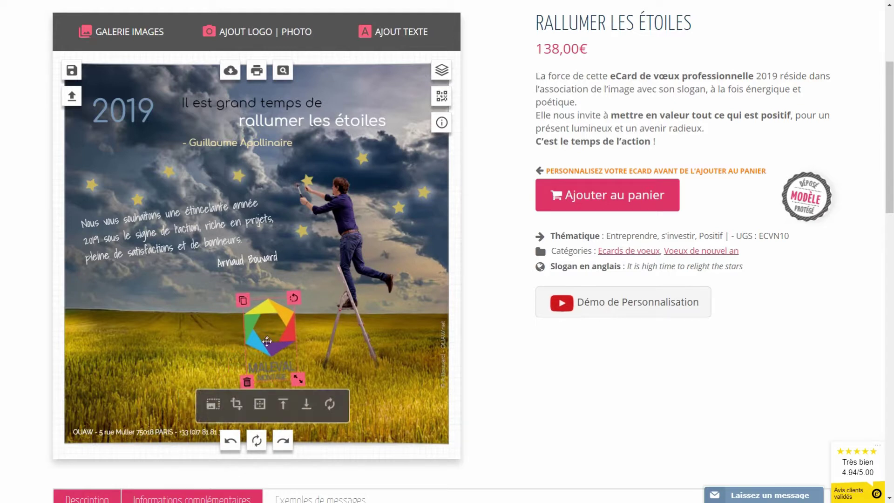
click(247, 386)
Upload logo-avion-hd.png to place the OUAW.net logo on the card
click(229, 34)
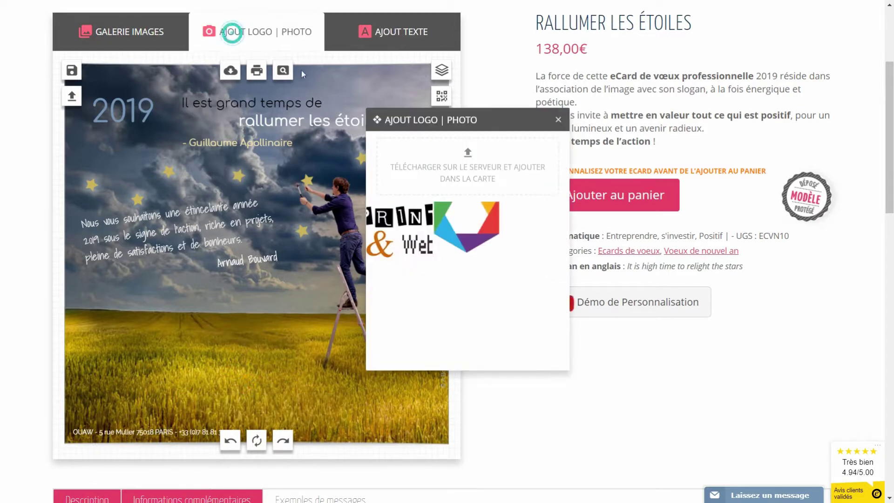
click(465, 161)
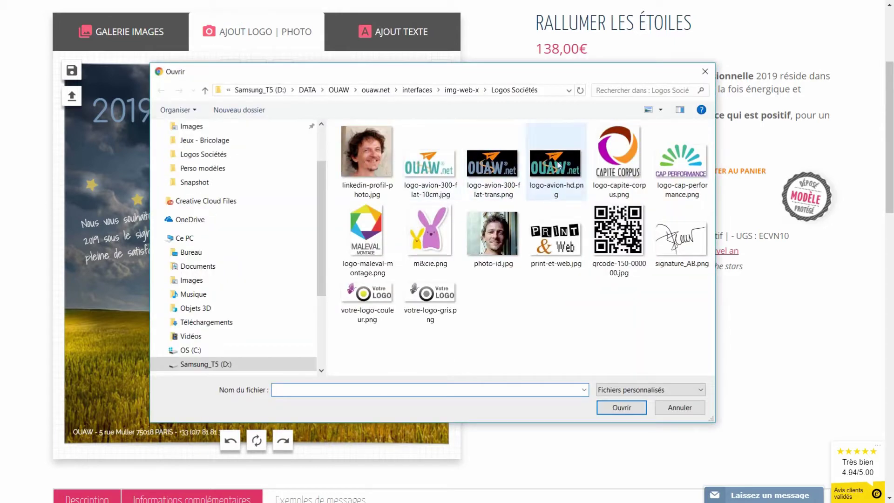
click(557, 159)
click(606, 404)
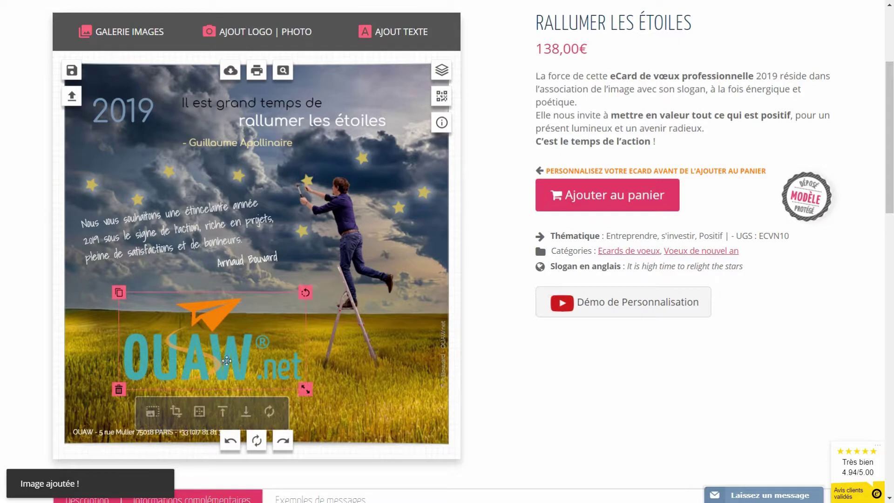
Whiten the OUAW.net logo at maximum brightness, move it bottom-right, then delete it
click(152, 412)
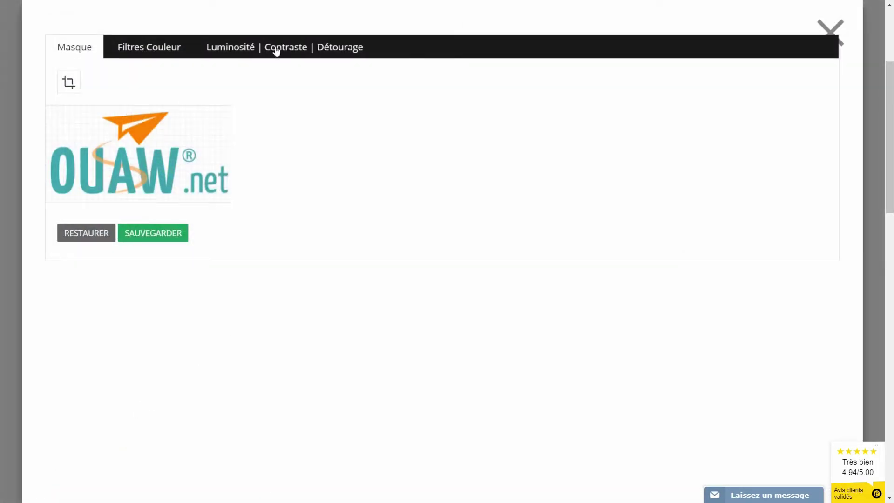
click(277, 48)
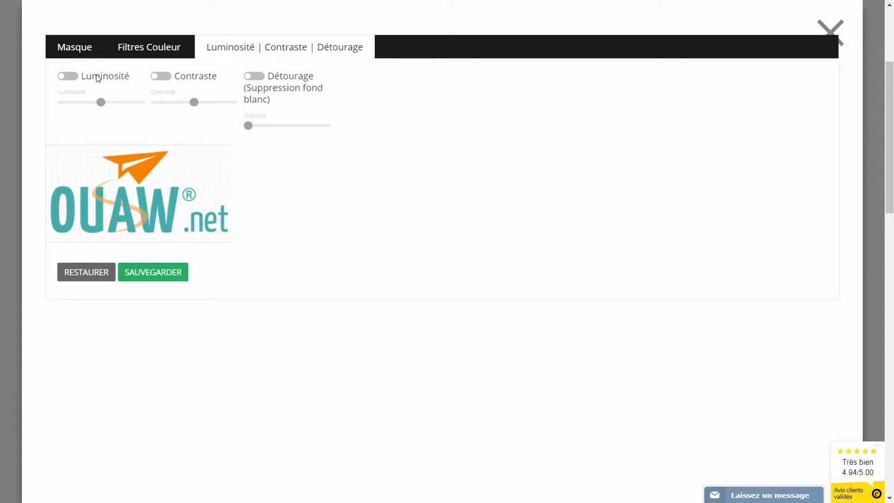
click(70, 78)
drag(101, 102, 172, 106)
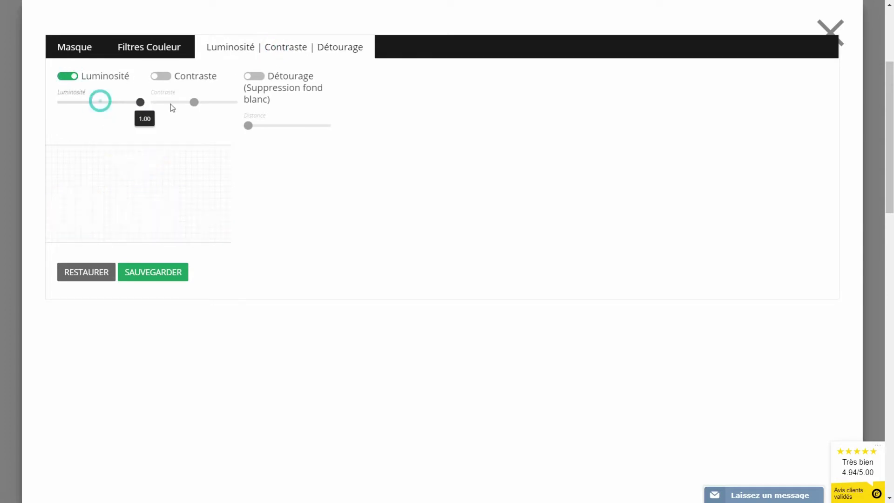
click(171, 274)
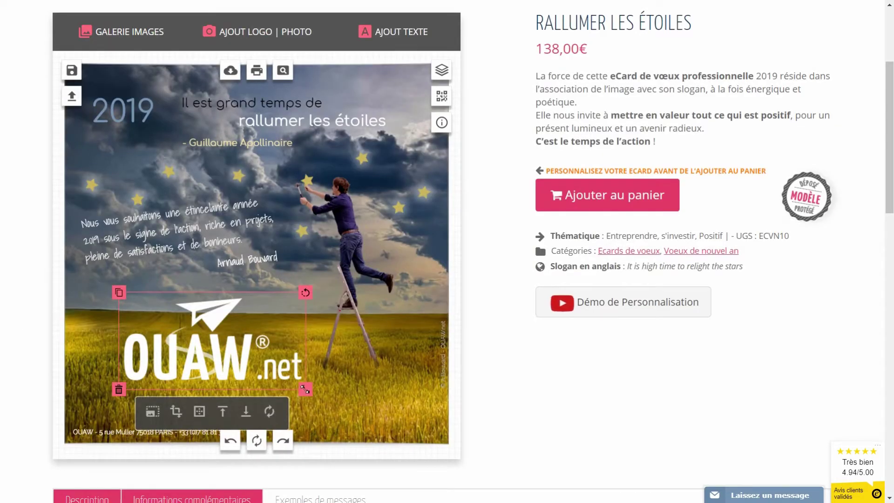
drag(215, 357, 388, 399)
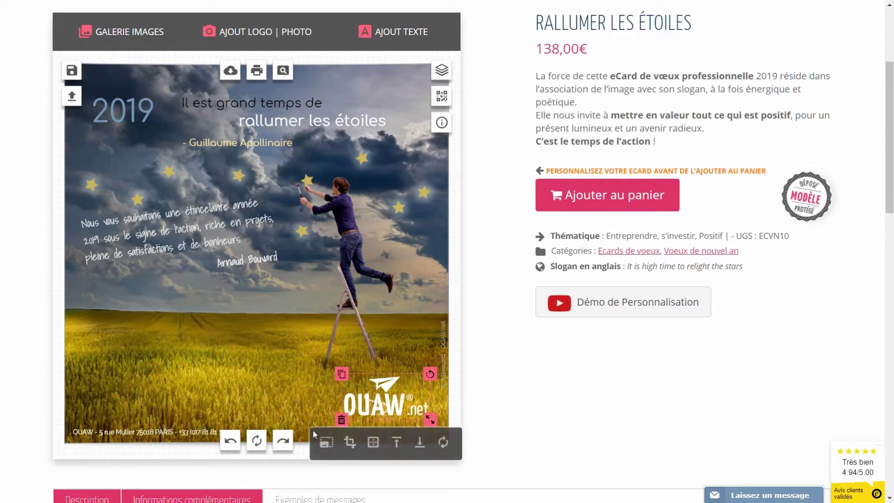
click(342, 421)
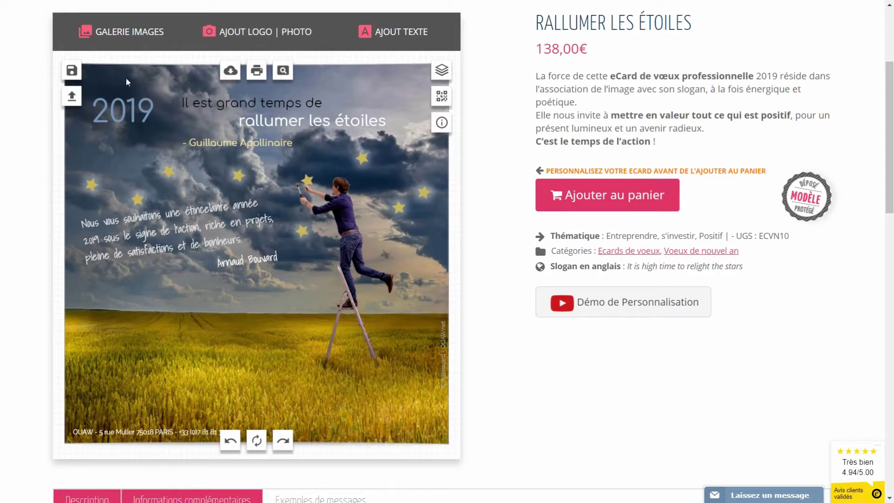
Re-add the coloured OUAW.net logo in front of a white post-it at lower left
click(261, 32)
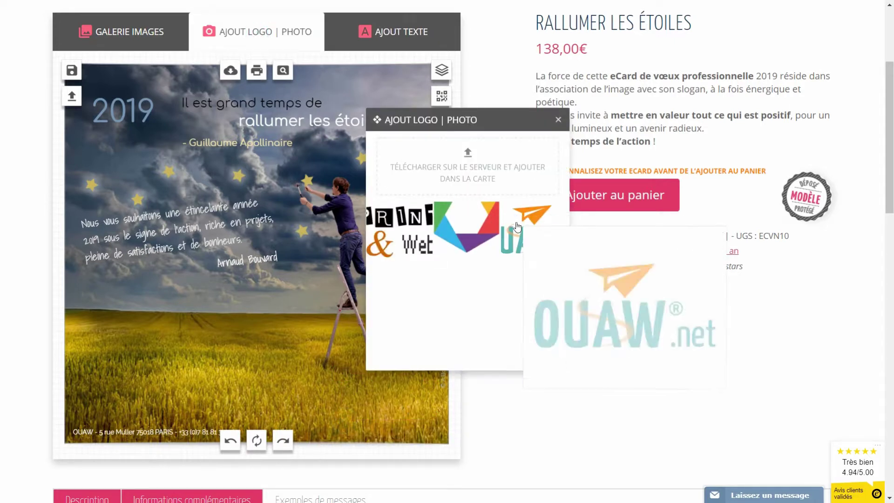
click(499, 231)
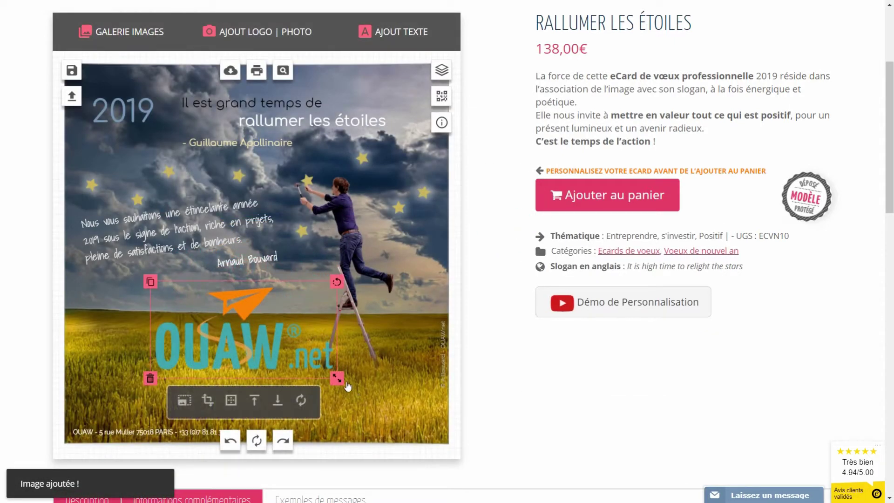
click(121, 31)
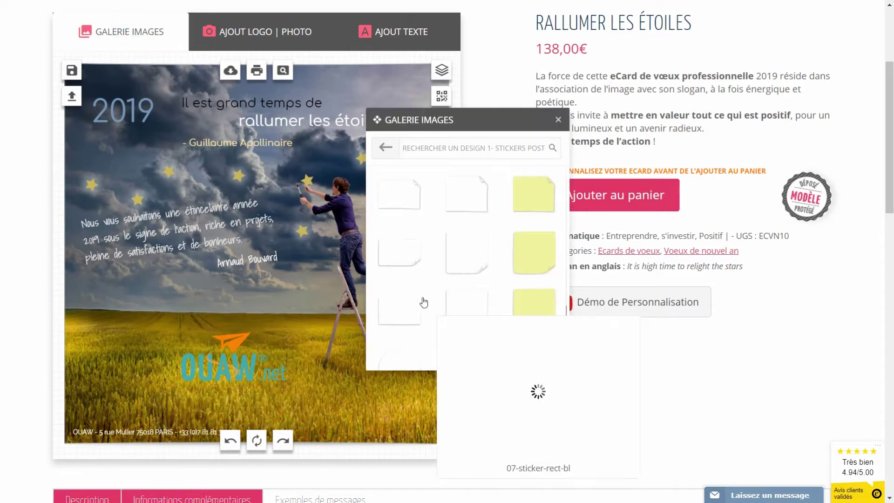
click(415, 303)
drag(275, 251, 180, 362)
click(242, 409)
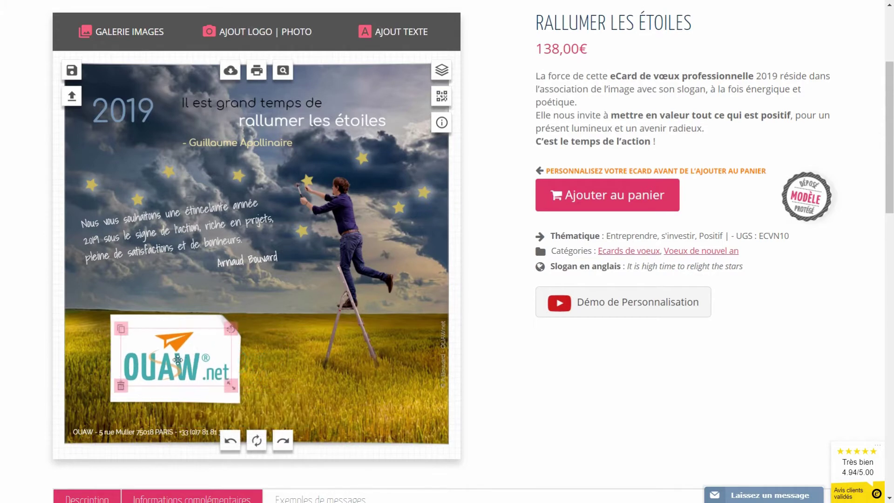
Pin the post-it's top-left corner with a pushpin from the Punaises gallery
click(132, 29)
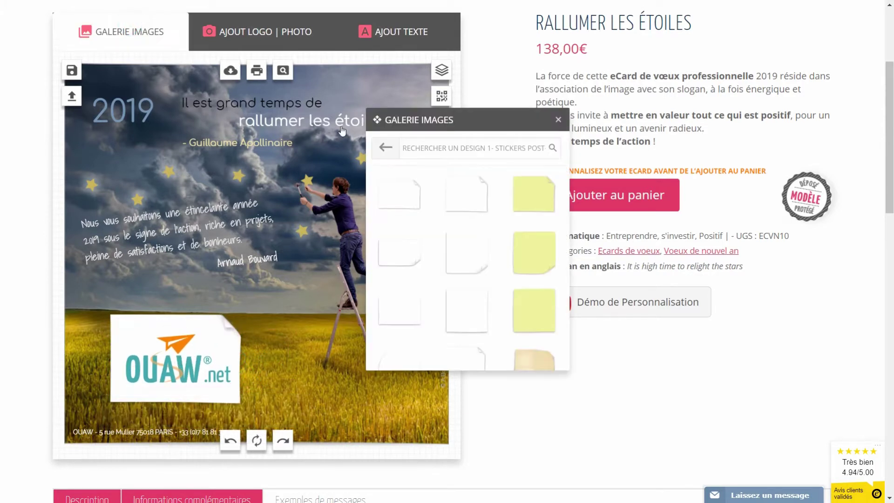
click(386, 149)
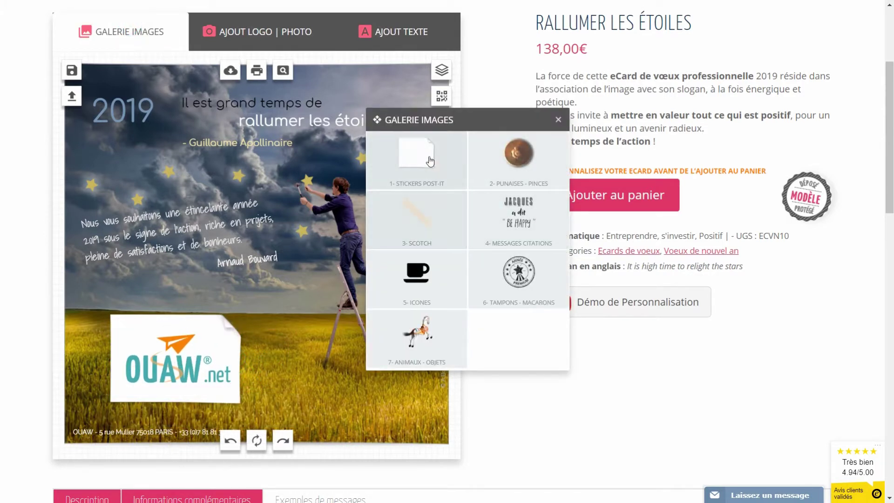
click(500, 154)
click(409, 200)
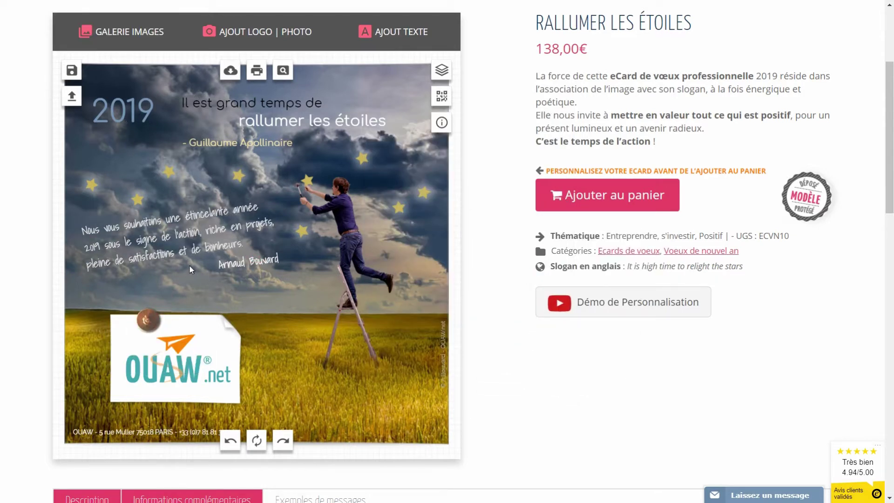
Rotate the handwritten greeting level and straighten the signature, shifting it down-left
click(232, 218)
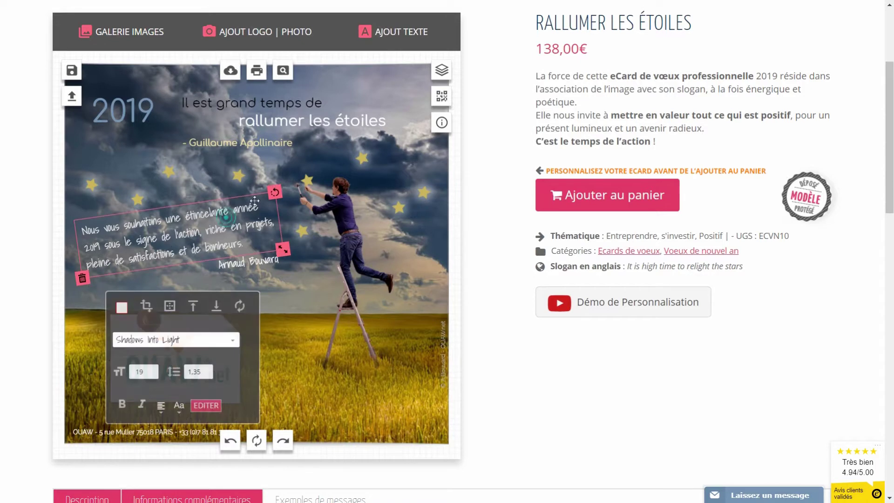
drag(274, 191, 280, 207)
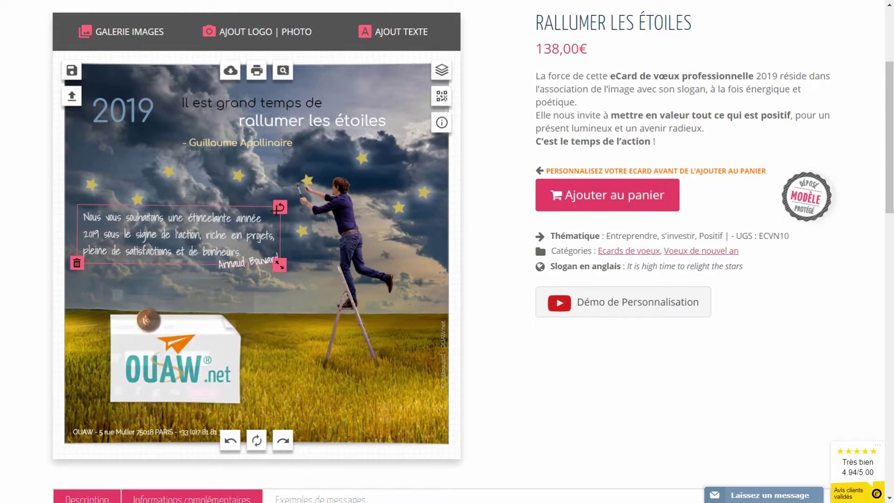
mouse_move(251, 267)
mouse_down()
mouse_move(223, 267)
mouse_move(239, 270)
mouse_up()
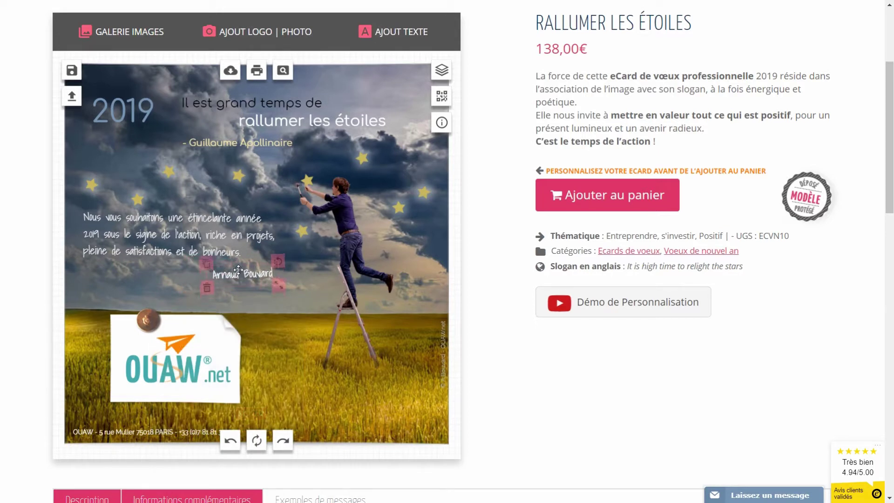
click(339, 374)
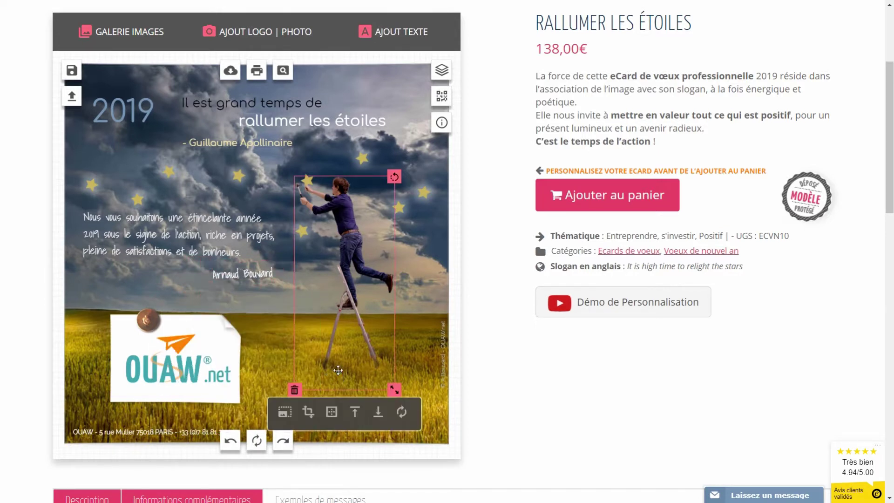
Delete the OUAW.net logo, the thumbtack and the blank sheet of paper
click(175, 371)
click(123, 388)
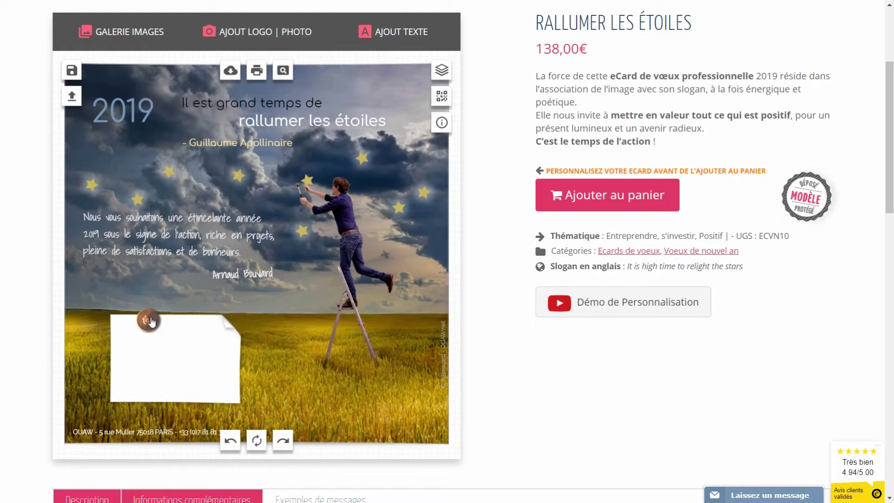
click(150, 321)
click(132, 334)
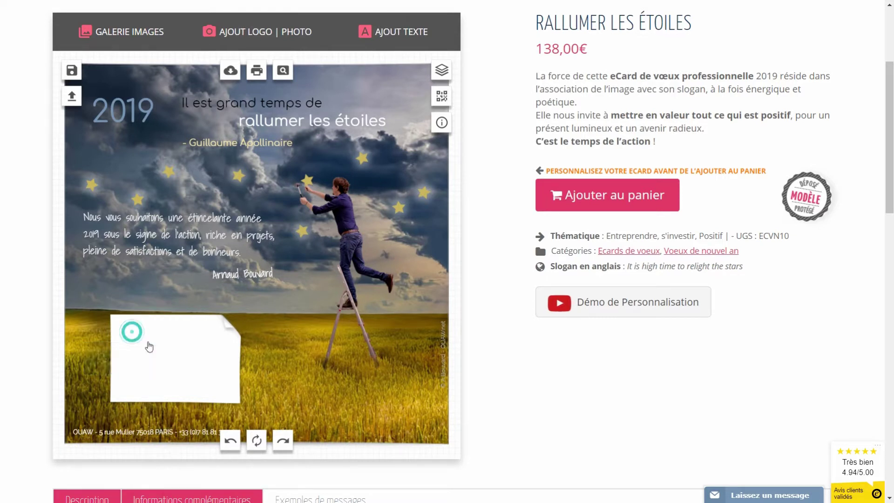
click(176, 345)
click(110, 411)
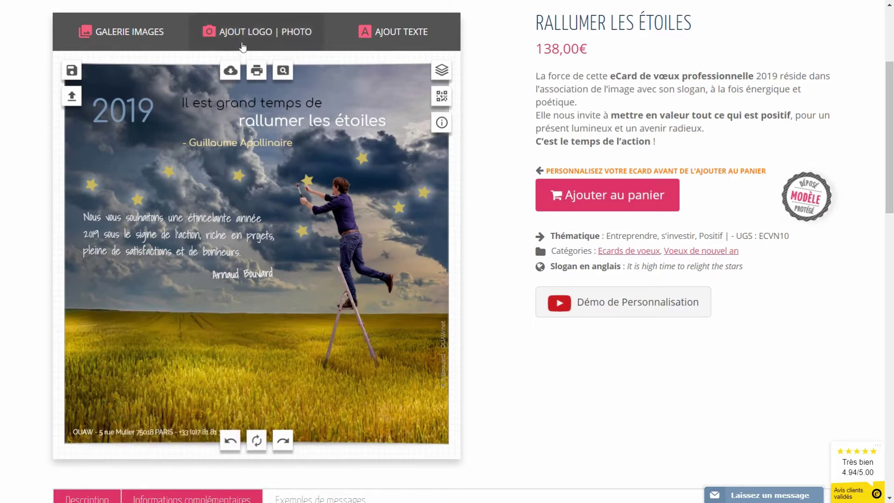
Upload linkedin-profil-photo.jpg to add the portrait photo to the card
click(244, 37)
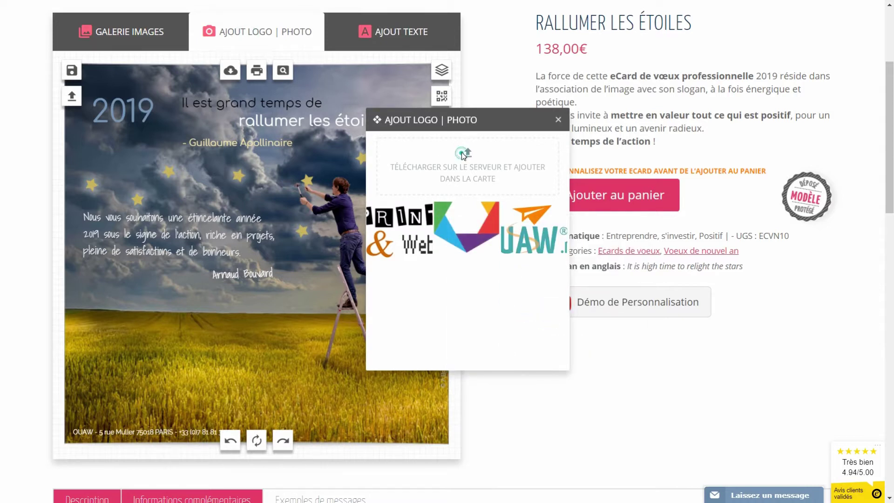
click(463, 154)
click(376, 152)
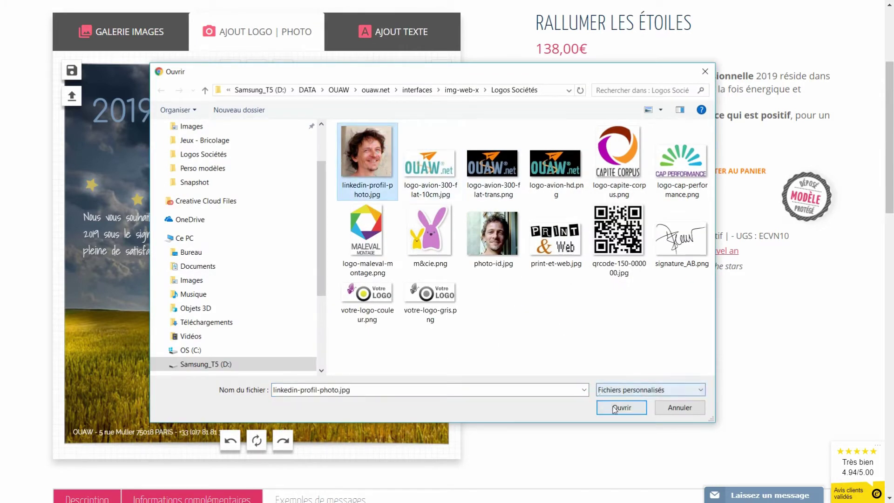
click(615, 409)
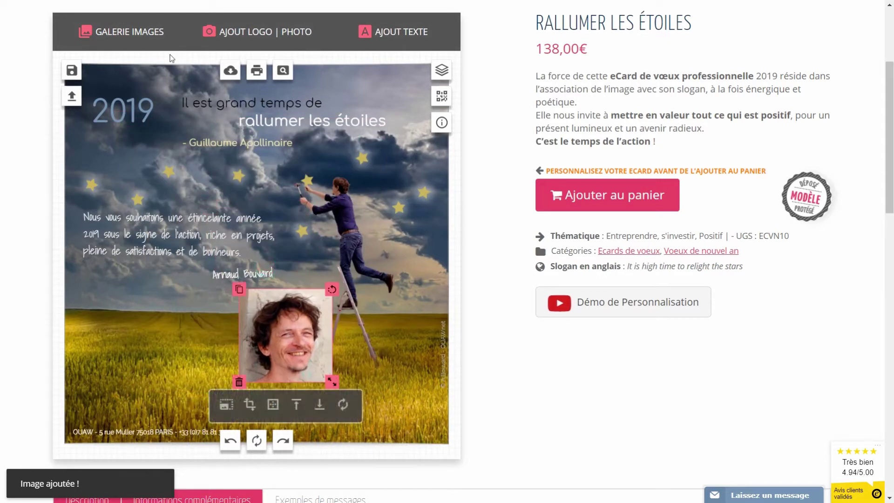
click(159, 36)
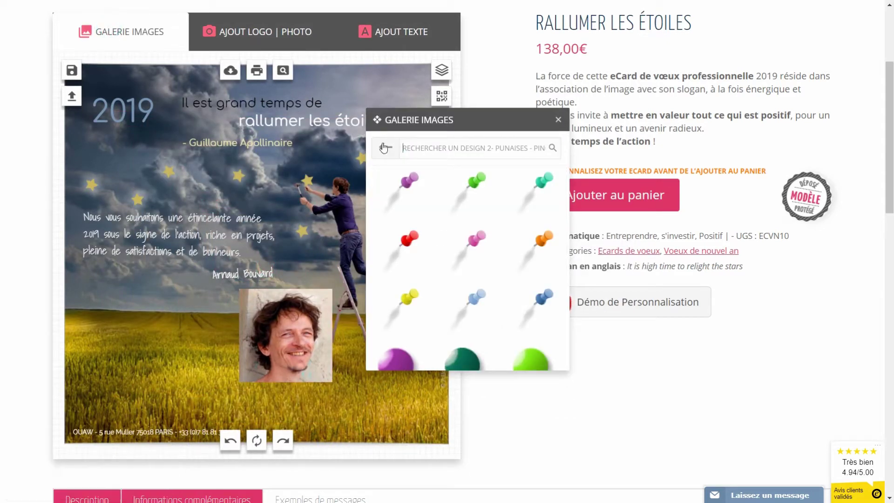
Add a white square post-it and place the shrunken portrait photo in front of it
click(384, 148)
click(456, 256)
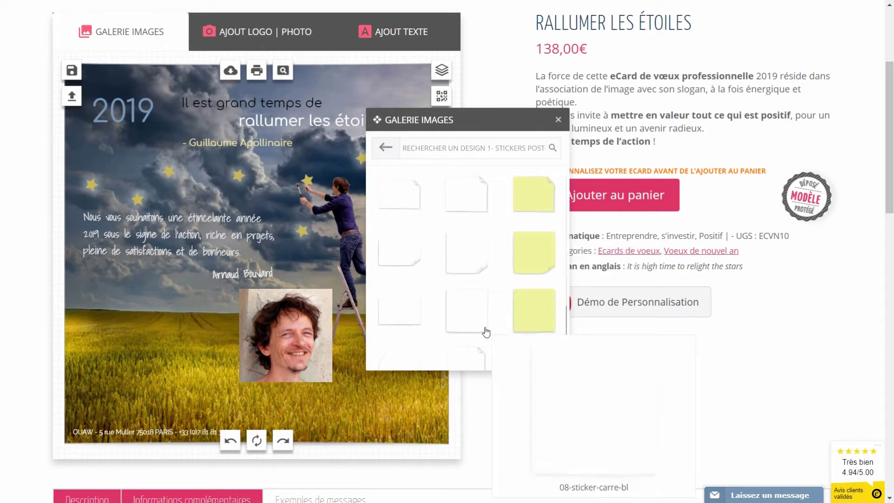
click(485, 332)
drag(290, 354, 155, 362)
click(225, 417)
drag(207, 390, 190, 387)
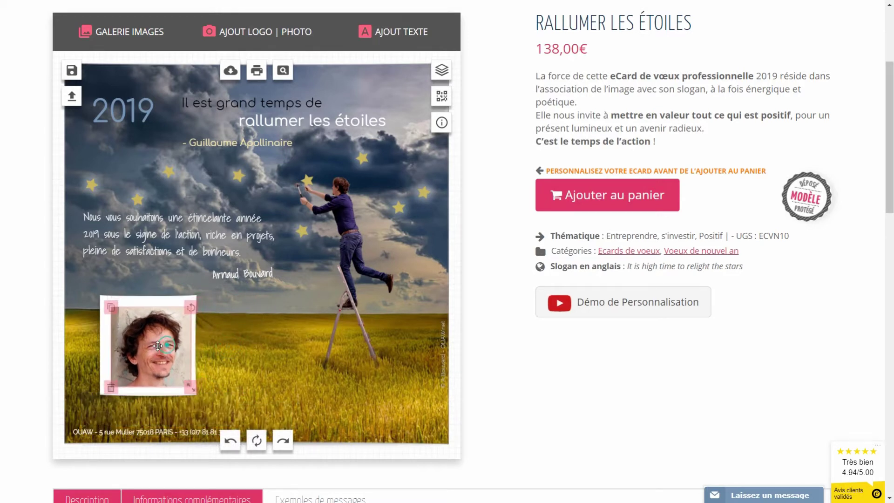
Tilt the white post-it slightly and rotate the photo to match
click(199, 299)
drag(195, 299, 184, 301)
click(158, 335)
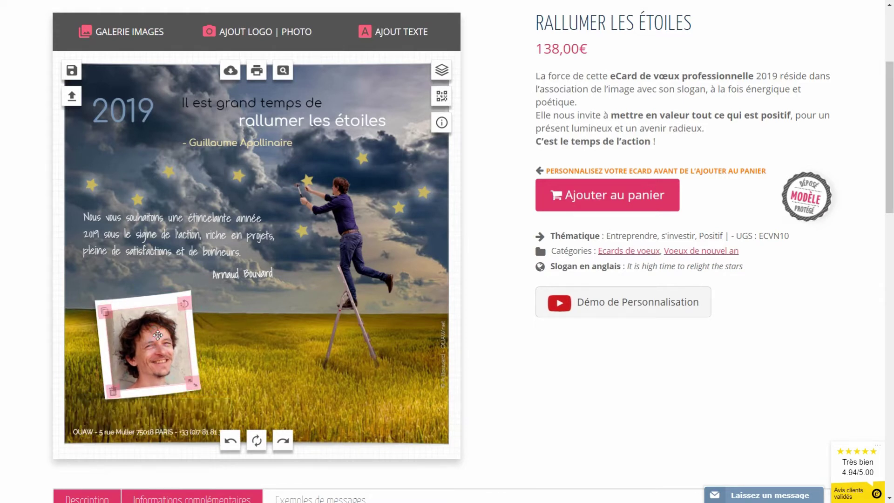
Add a copper pin from the pins category onto the photo's top-left corner
click(121, 32)
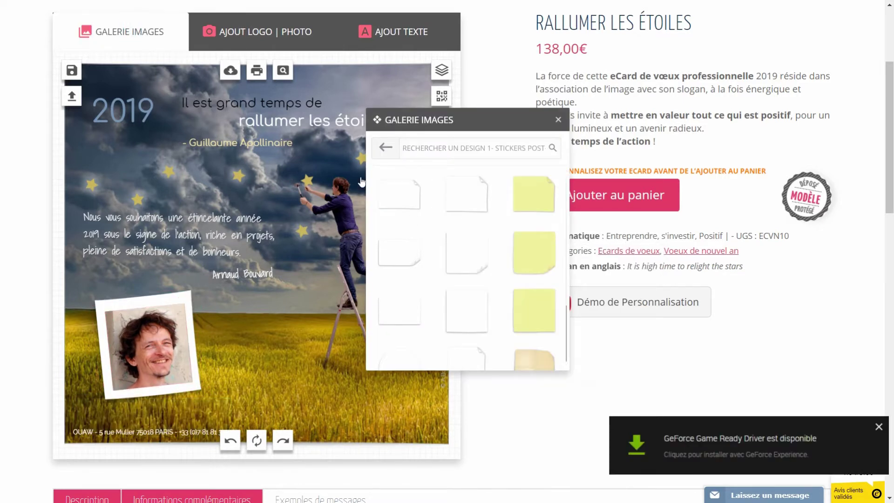
click(387, 147)
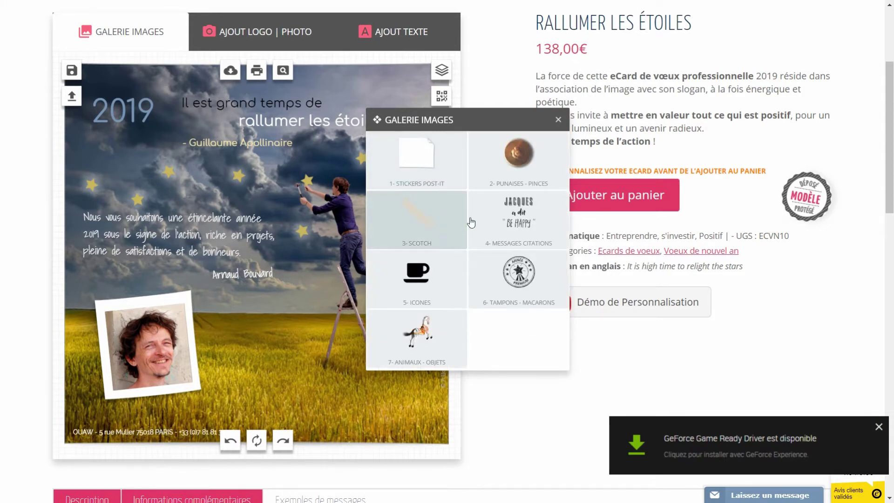
click(525, 149)
scroll(475, 285, down, 4)
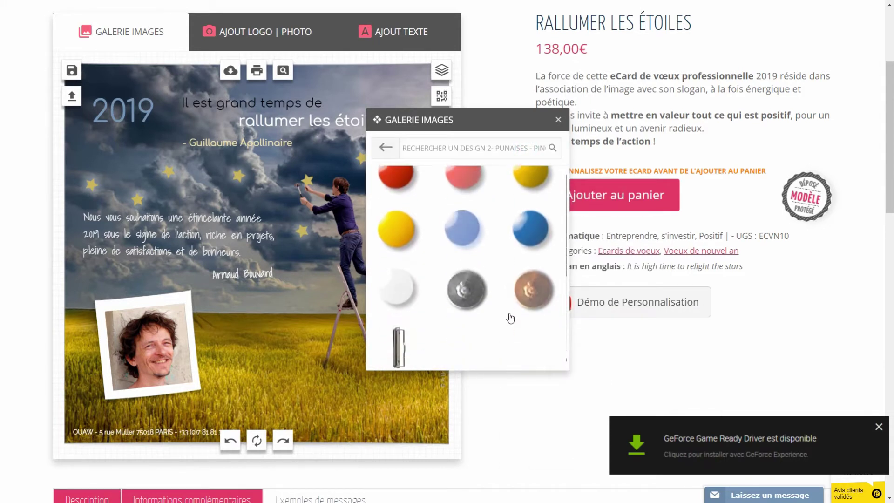
click(541, 293)
drag(265, 261, 130, 309)
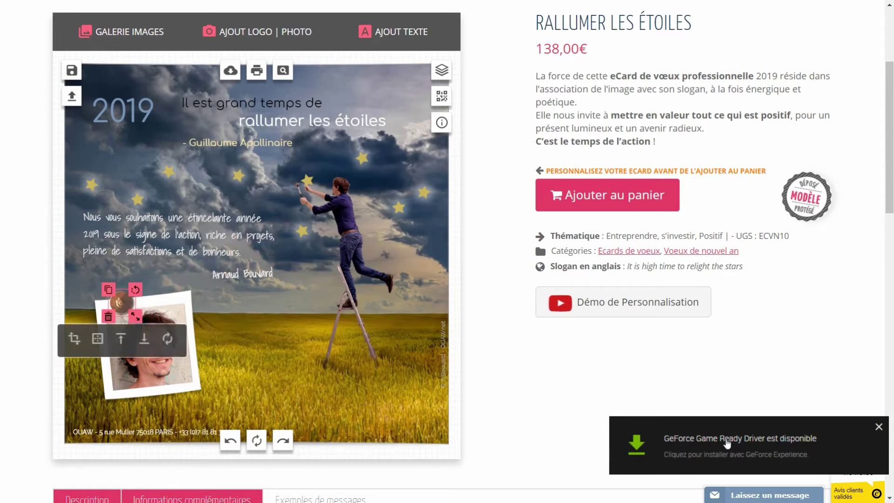
click(880, 427)
click(285, 345)
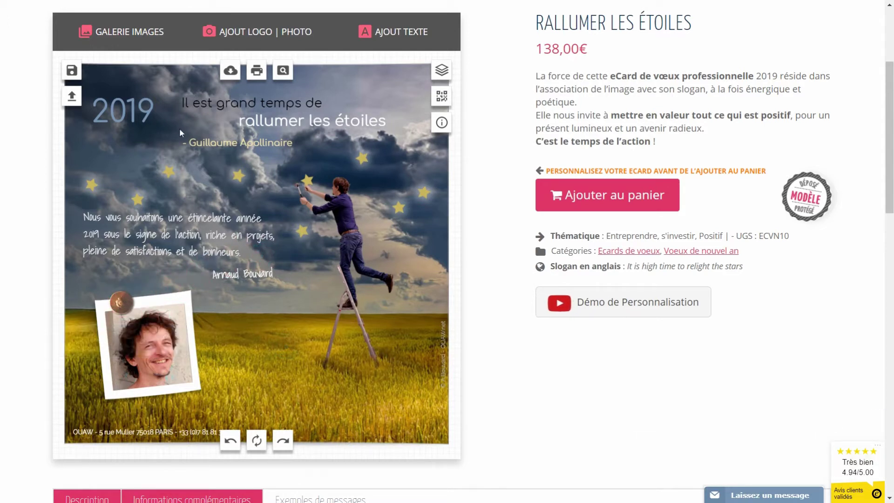
Recolour '2019' to #d9e1e8 and 'rallumer les étoiles' to pale cyan #d4eced
click(118, 113)
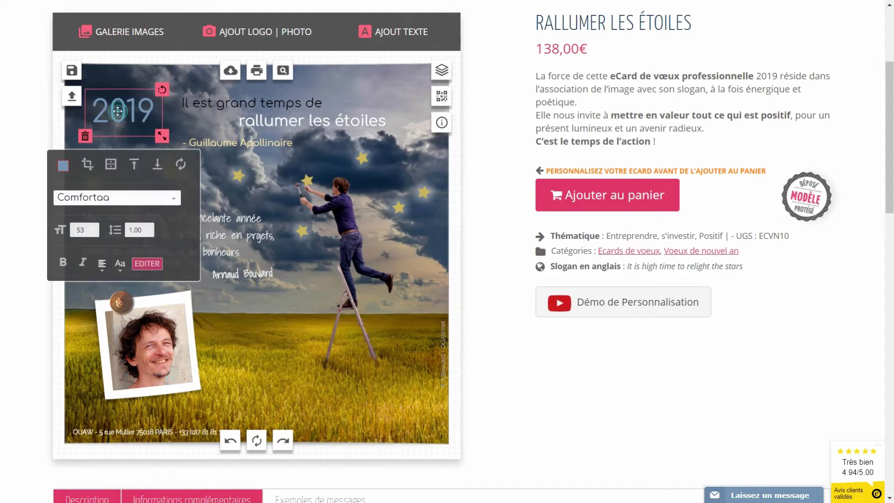
click(63, 166)
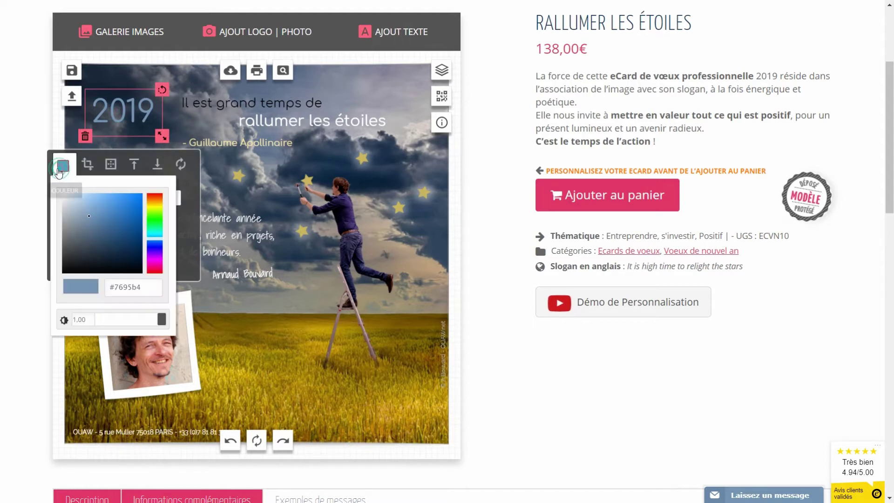
click(66, 199)
click(342, 121)
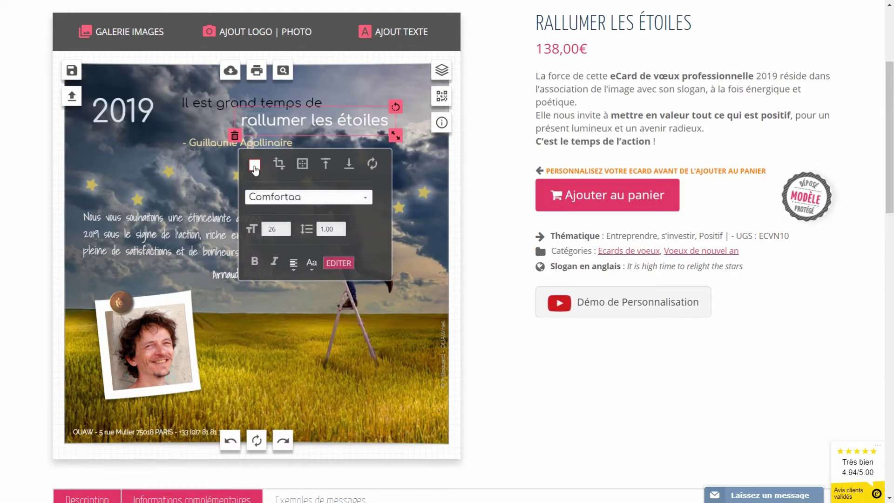
click(254, 165)
click(347, 232)
click(261, 198)
Shift the climbing man slightly right and down, and move a star to his hand
click(390, 390)
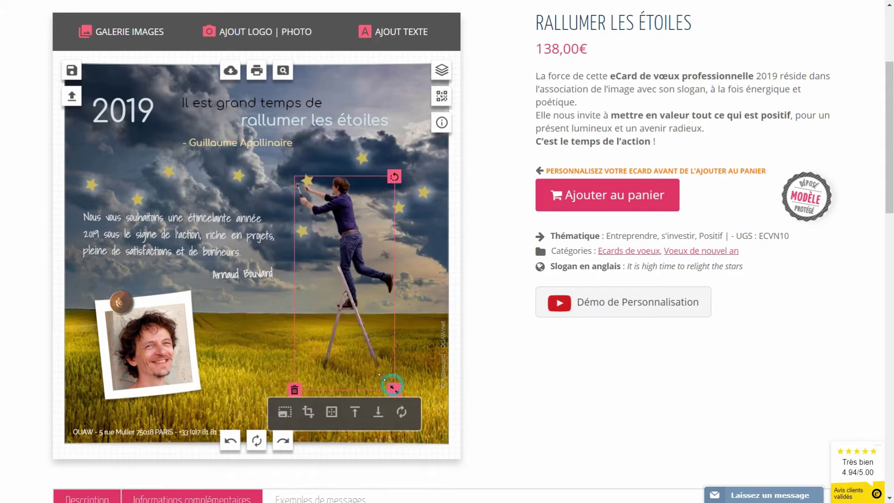
click(266, 347)
click(346, 258)
click(274, 306)
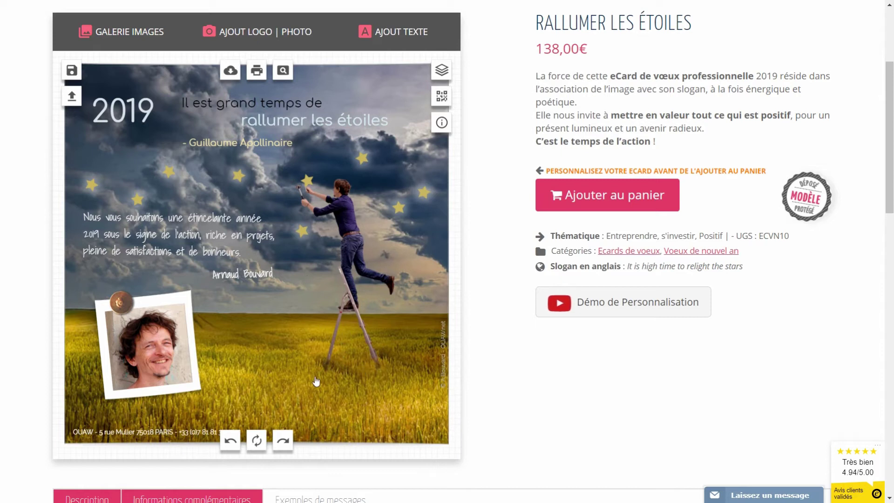
click(352, 271)
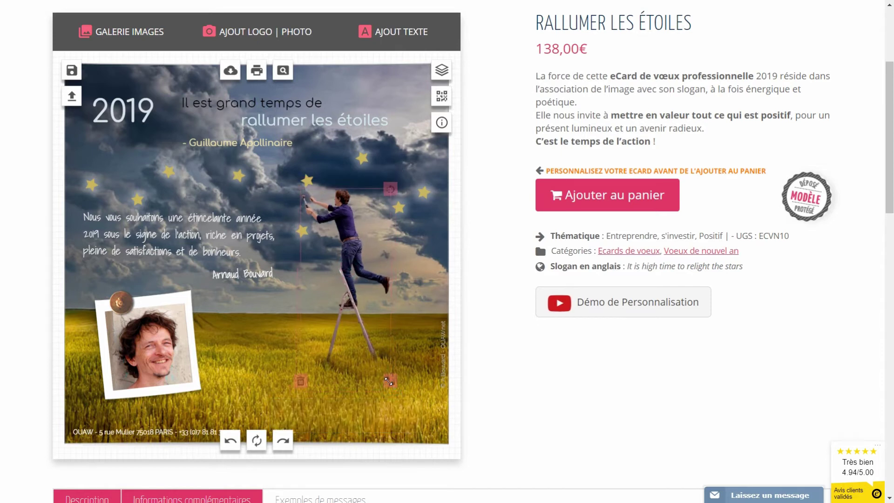
drag(361, 275, 367, 282)
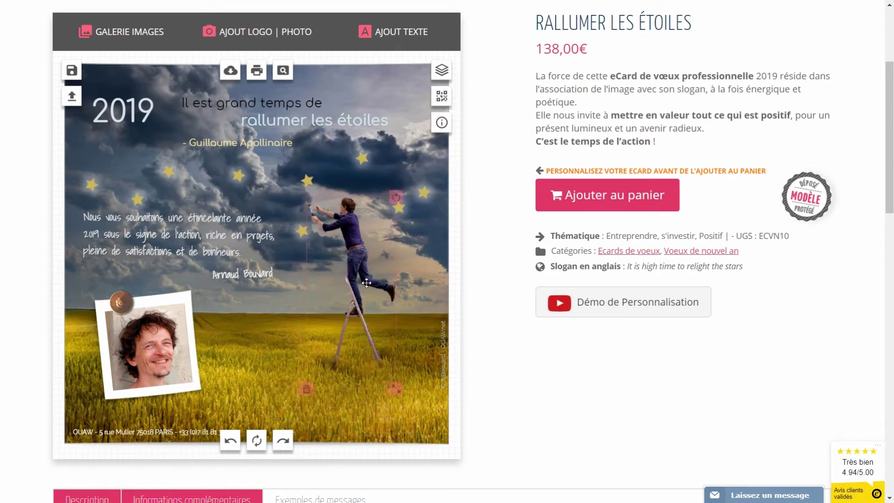
drag(307, 181, 313, 201)
click(329, 163)
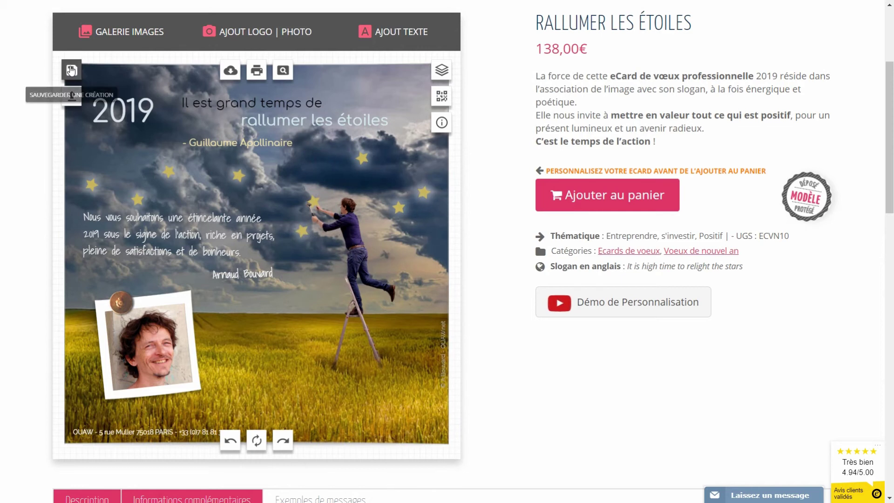
Save the card as a new creation titled 'crea 2'
click(72, 71)
click(309, 190)
text(drea 2)
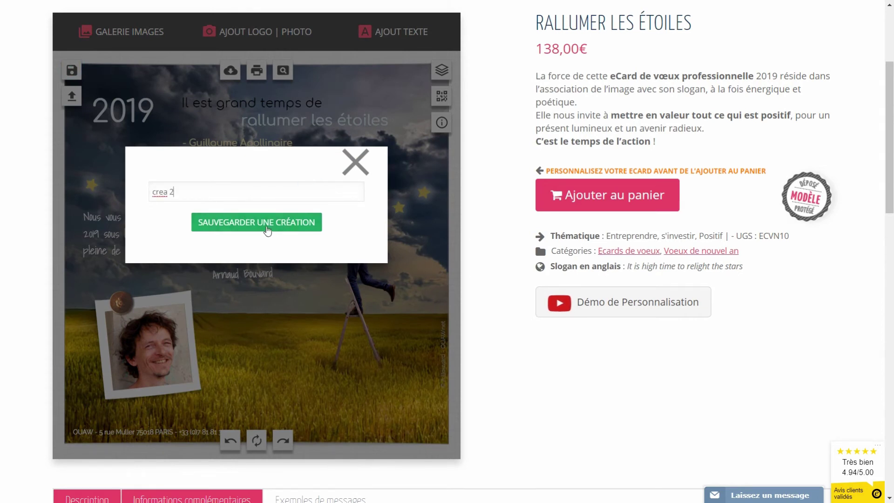
click(267, 227)
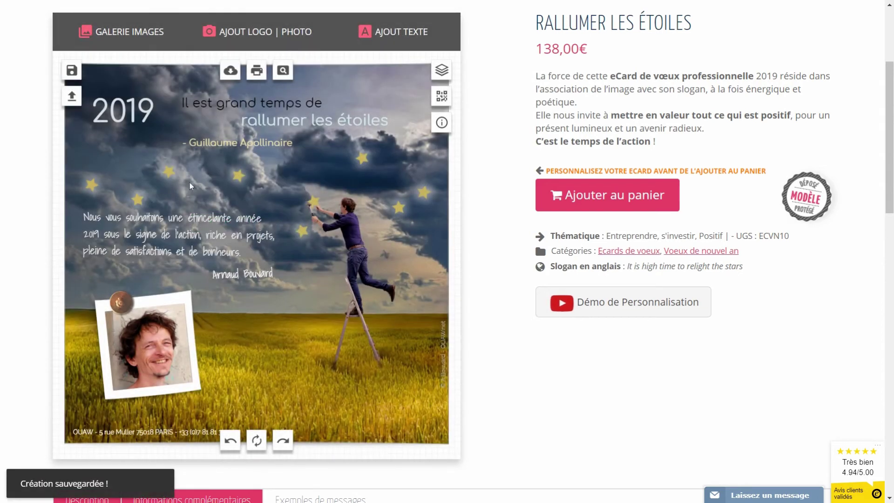
Load crea 1 from the saved creations, then reload crea 2 with the portrait
click(72, 97)
drag(421, 124, 518, 168)
click(500, 210)
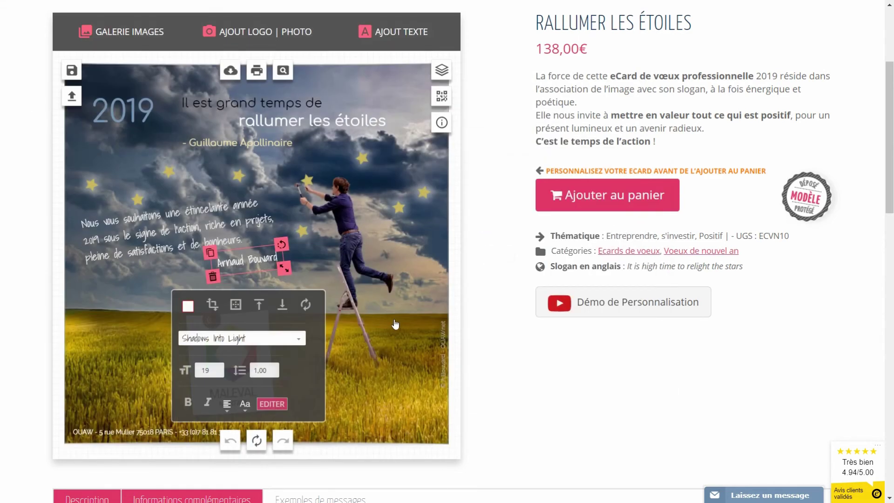
click(395, 321)
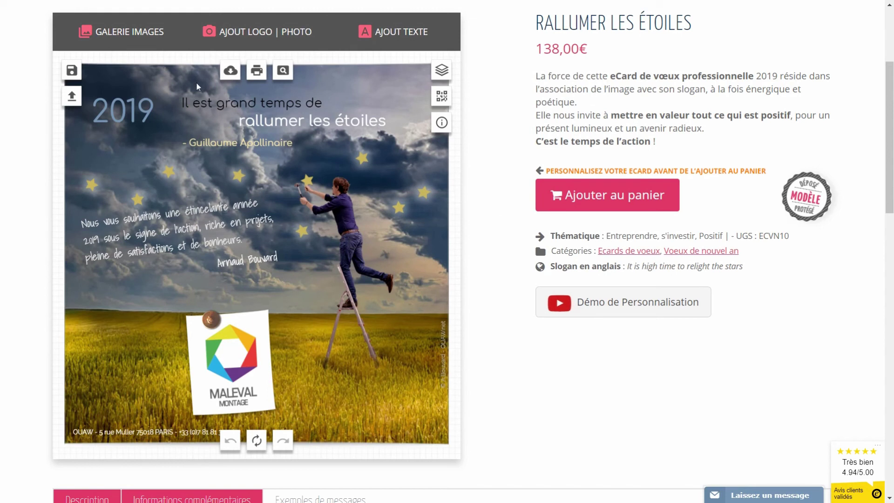
click(73, 97)
click(564, 211)
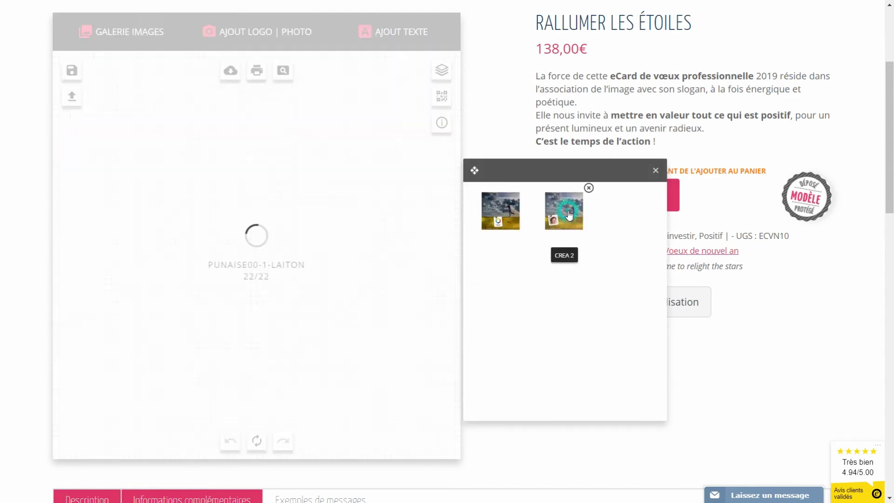
click(264, 354)
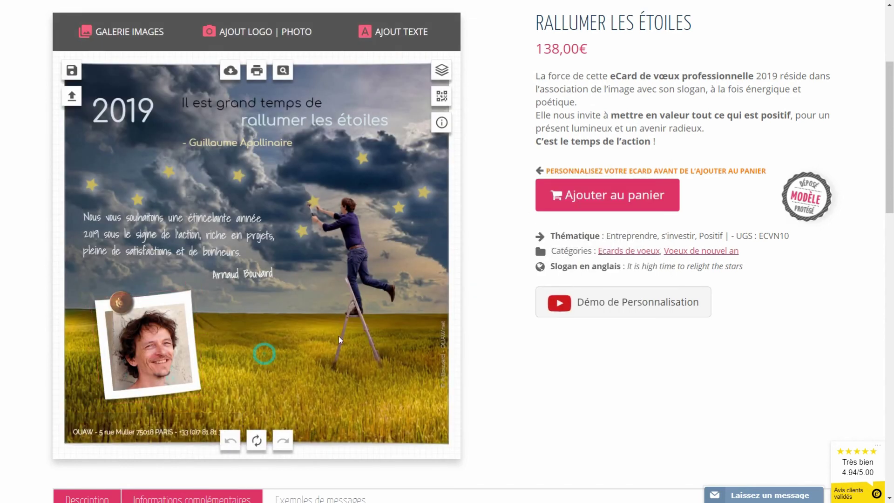